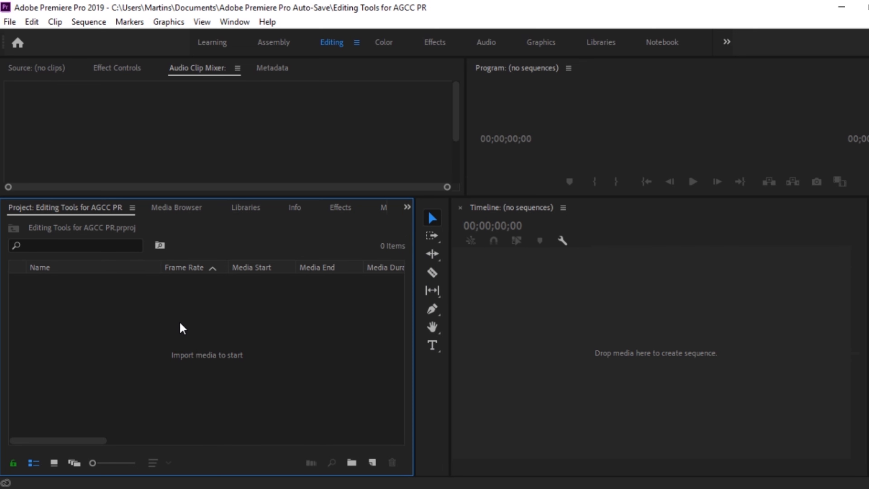
# Import the Pexels Videos 1111420 clip from the Pexel folder in Videos into the project.
pyautogui.doubleClick(70, 307)
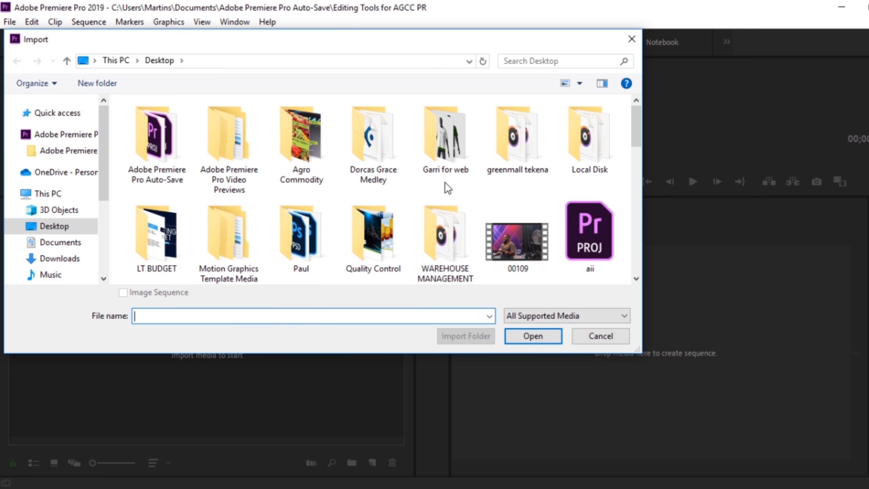
pyautogui.moveTo(103, 194); pyautogui.dragTo(104, 200)
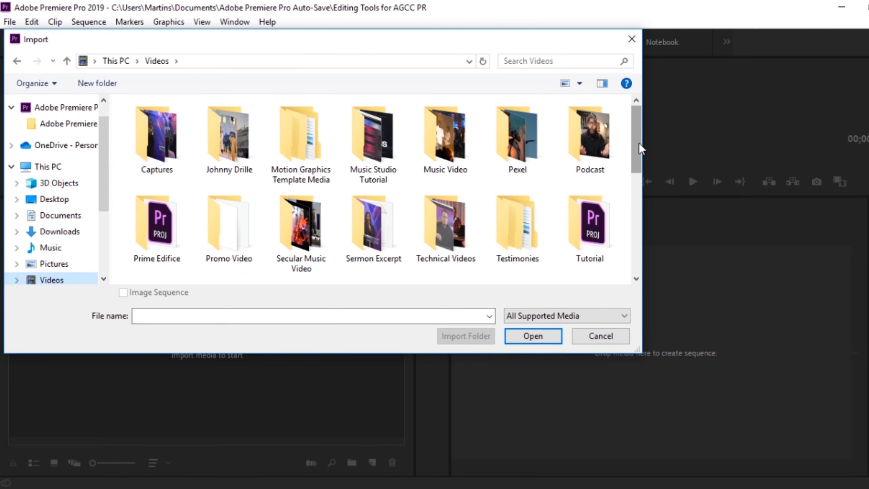
pyautogui.click(521, 143)
pyautogui.doubleClick(521, 143)
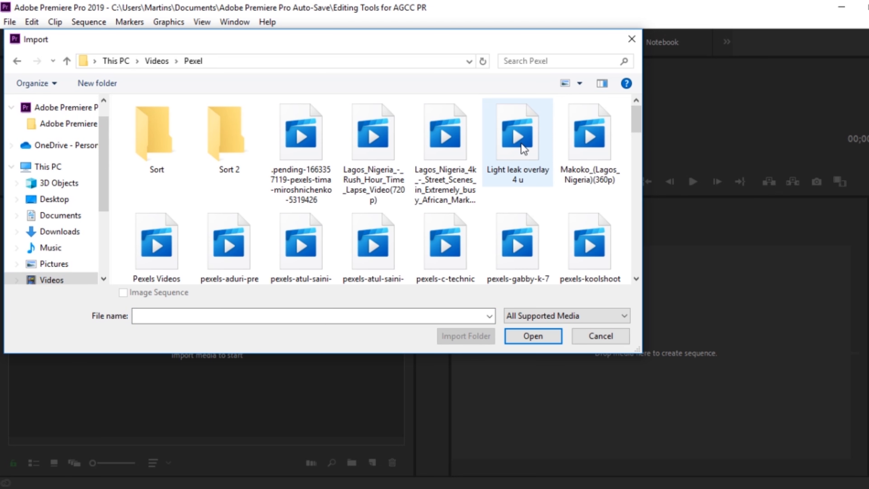
pyautogui.doubleClick(167, 155)
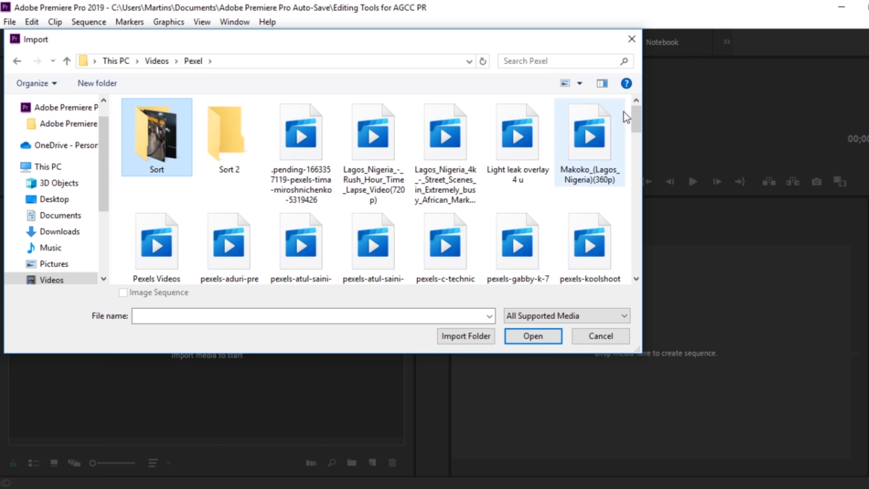
pyautogui.moveTo(634, 128); pyautogui.dragTo(635, 133)
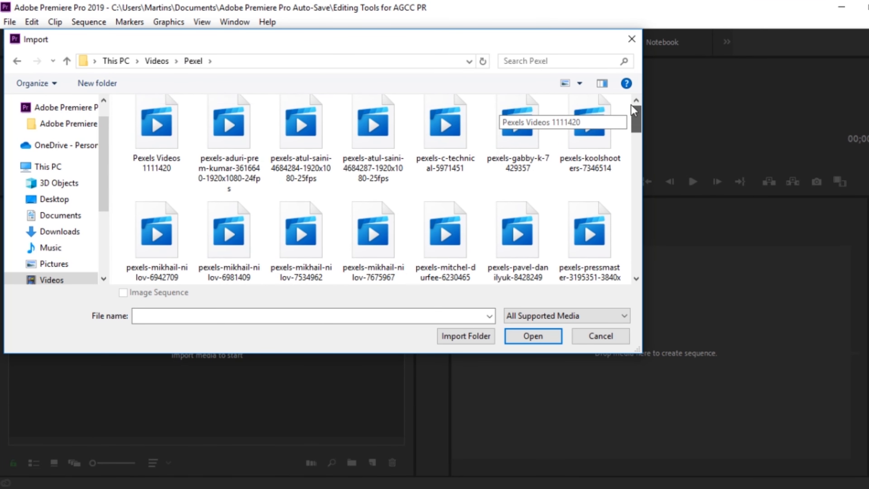
pyautogui.scroll(2, 635, 138)
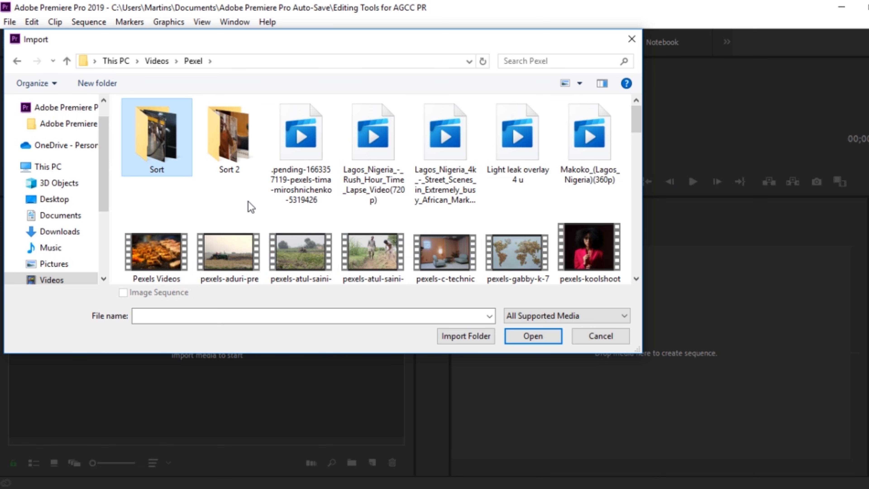
pyautogui.click(156, 255)
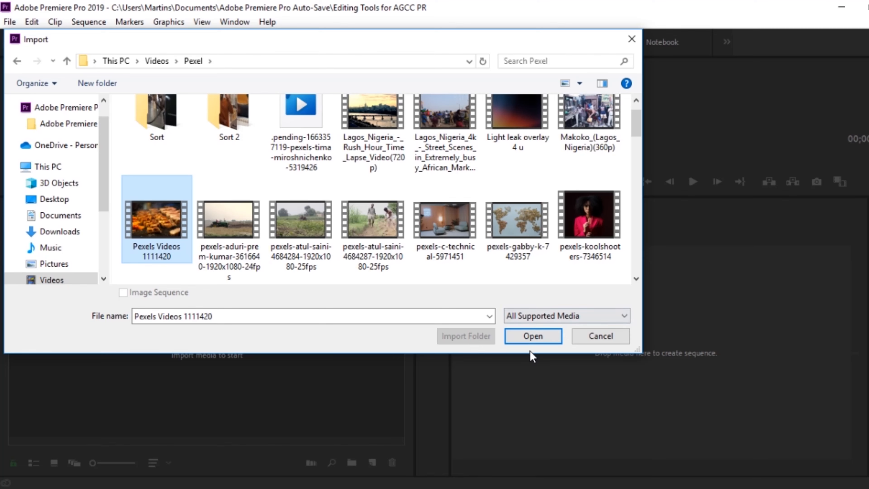
pyautogui.click(529, 341)
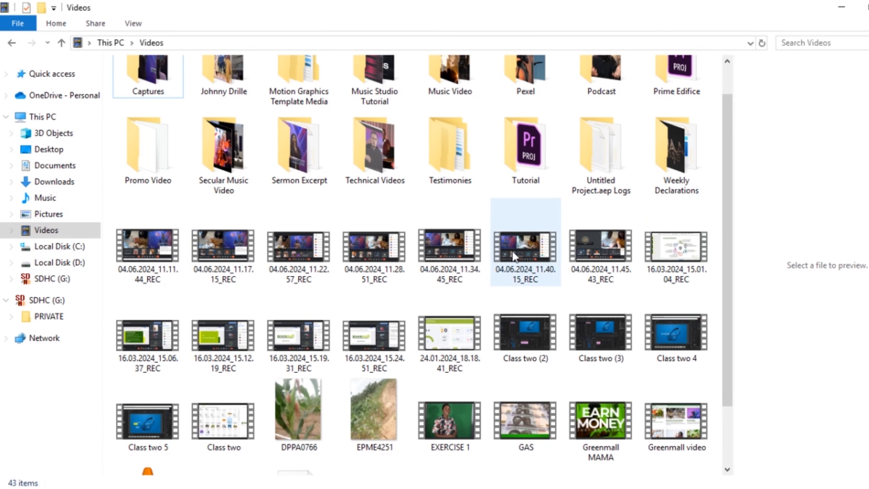
# Switch to File Explorer and add the pexels-c-technical-5971451 clip from the Pexel folder in Videos to the Premiere Pro project.
pyautogui.moveTo(728, 233); pyautogui.dragTo(728, 205)
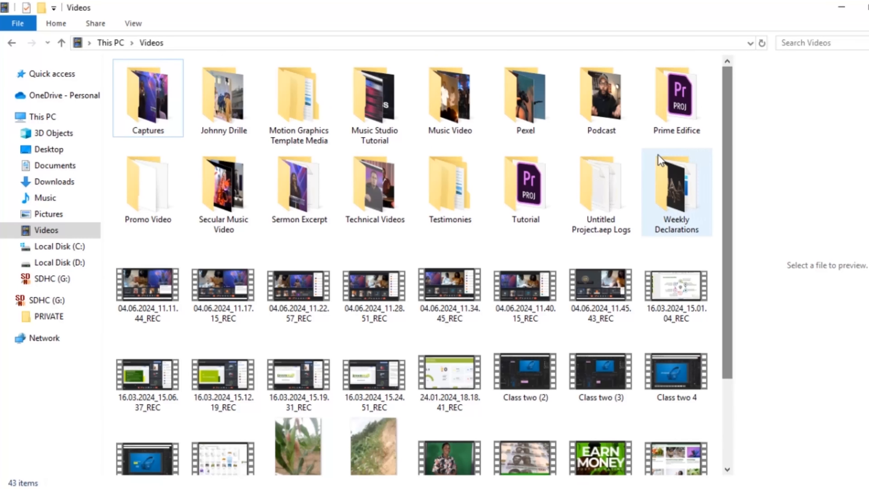
pyautogui.click(541, 111)
pyautogui.doubleClick(540, 110)
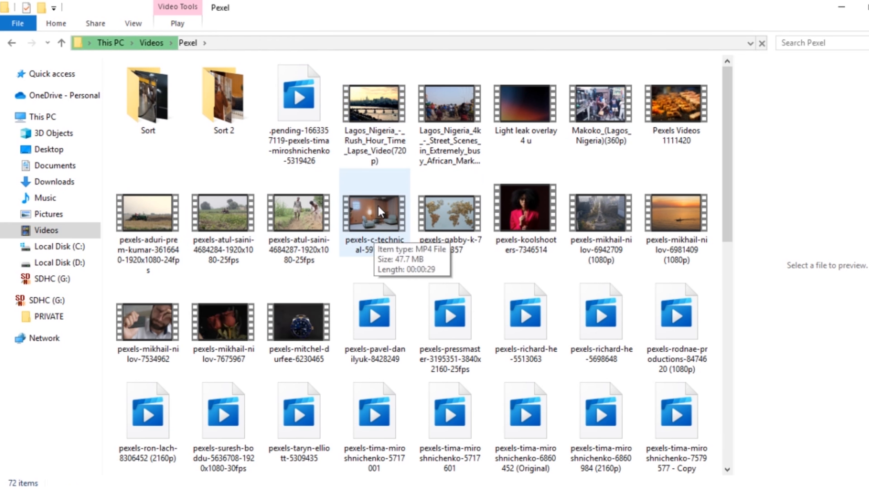
pyautogui.click(374, 238)
pyautogui.moveTo(374, 238); pyautogui.dragTo(99, 339)
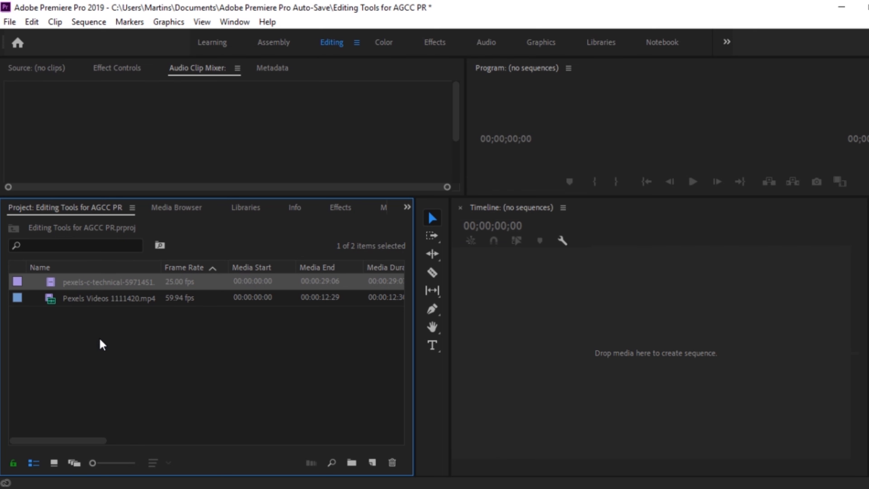
pyautogui.click(181, 370)
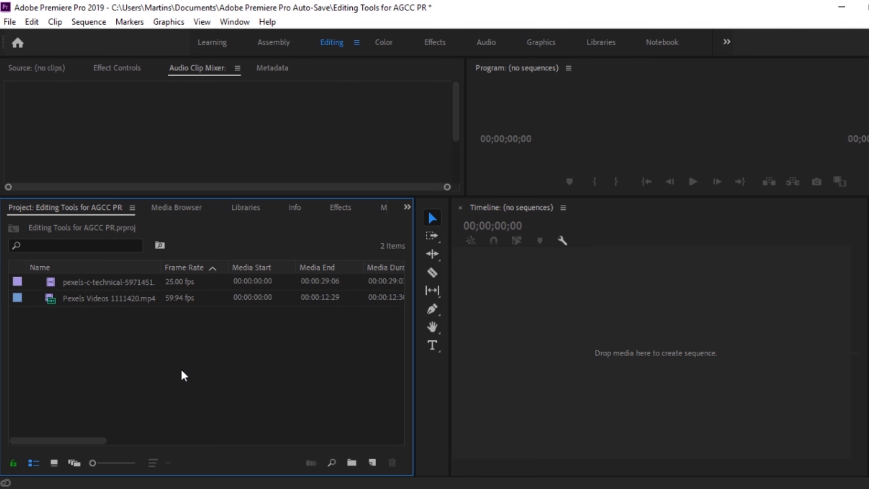
# Import the Sound effect 006 audio file from New folder inside the movie sound folder in Music.
pyautogui.doubleClick(180, 369)
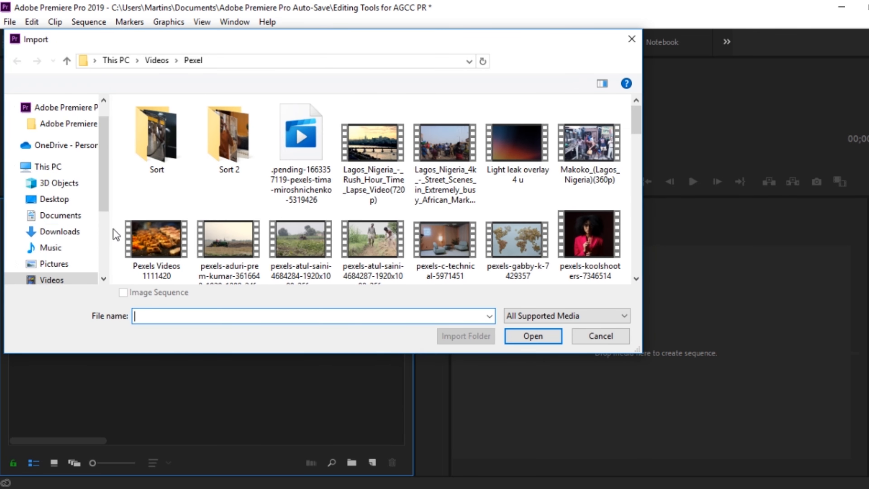
pyautogui.scroll(-2, 100, 196)
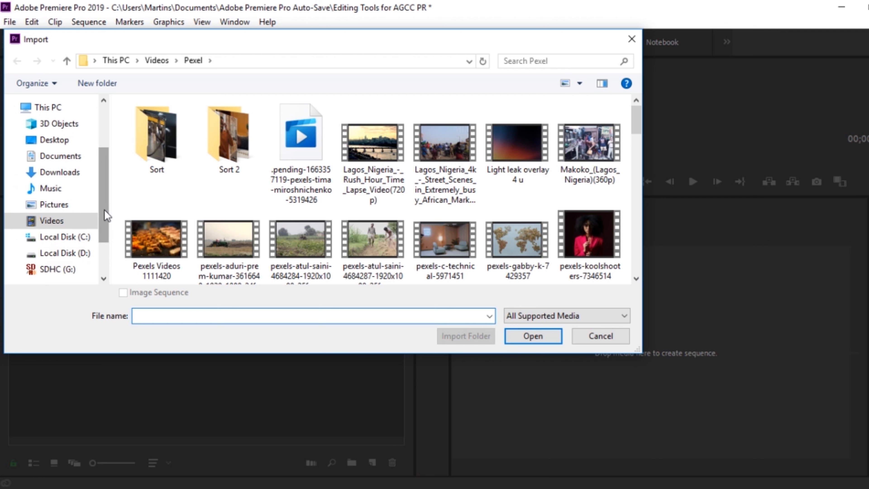
pyautogui.click(70, 189)
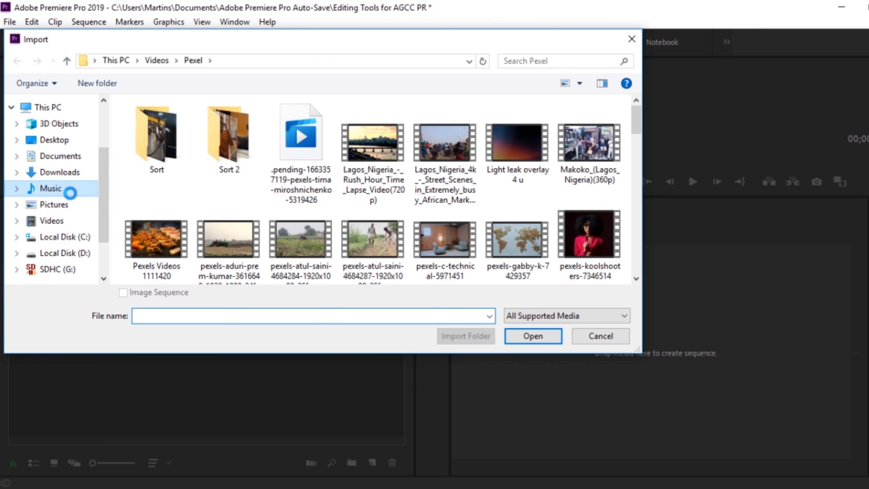
pyautogui.click(206, 225)
pyautogui.doubleClick(293, 227)
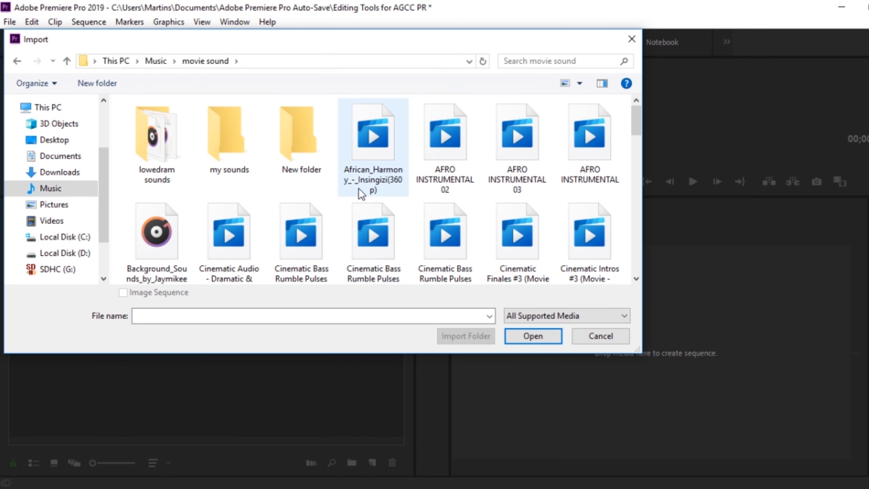
pyautogui.doubleClick(322, 154)
pyautogui.click(262, 125)
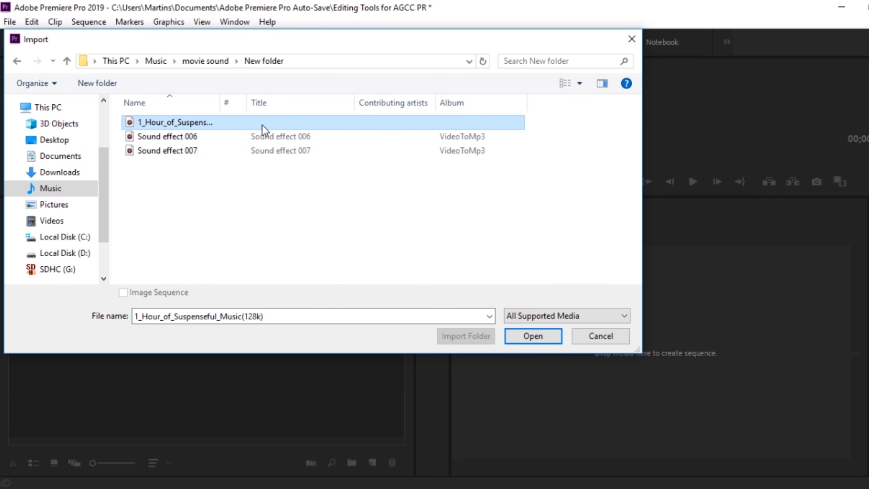
pyautogui.click(259, 140)
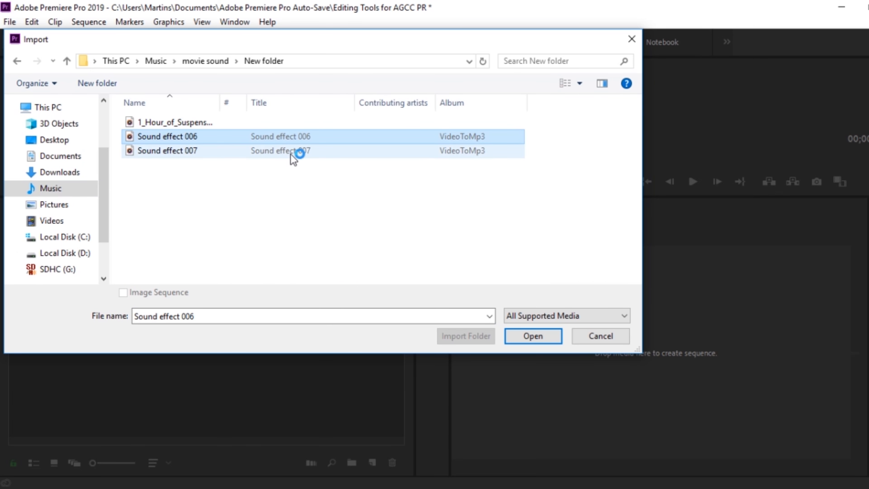
pyautogui.click(536, 342)
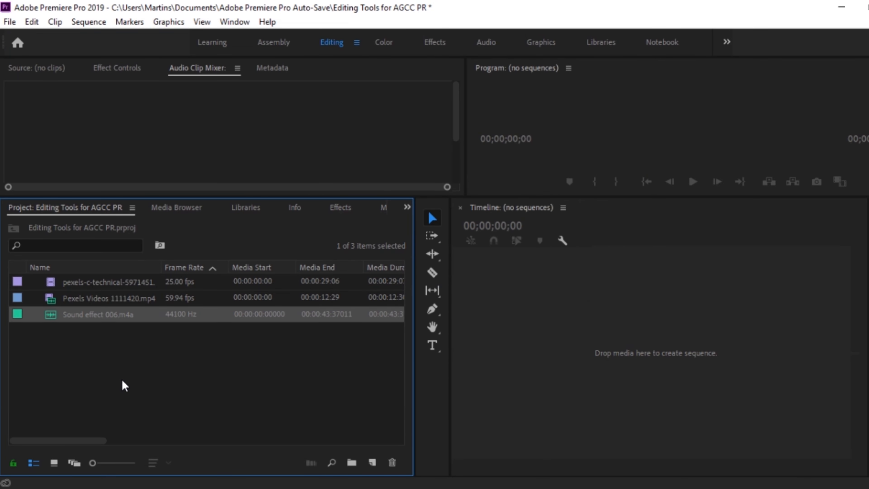
pyautogui.click(146, 369)
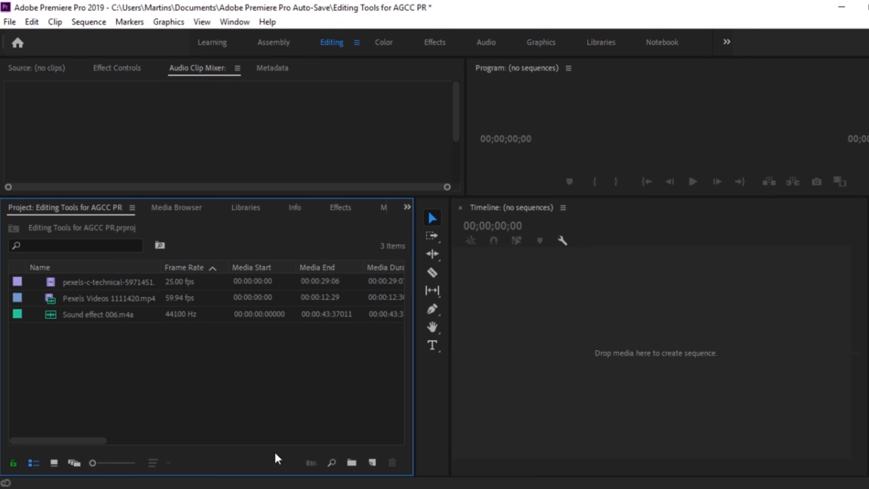
# Switch to File Explorer and add the download (2) image from the Pictures folder to the Premiere Pro project.
pyautogui.hotkey('alt', 'Tab')
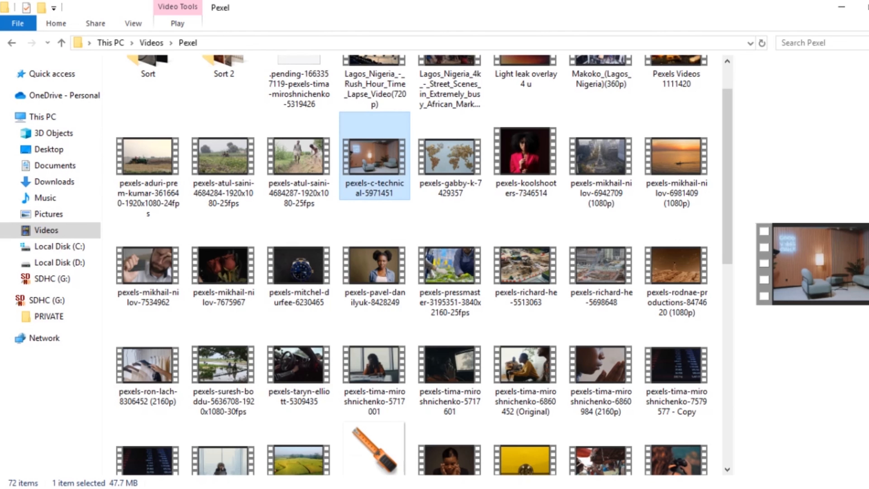
pyautogui.click(73, 214)
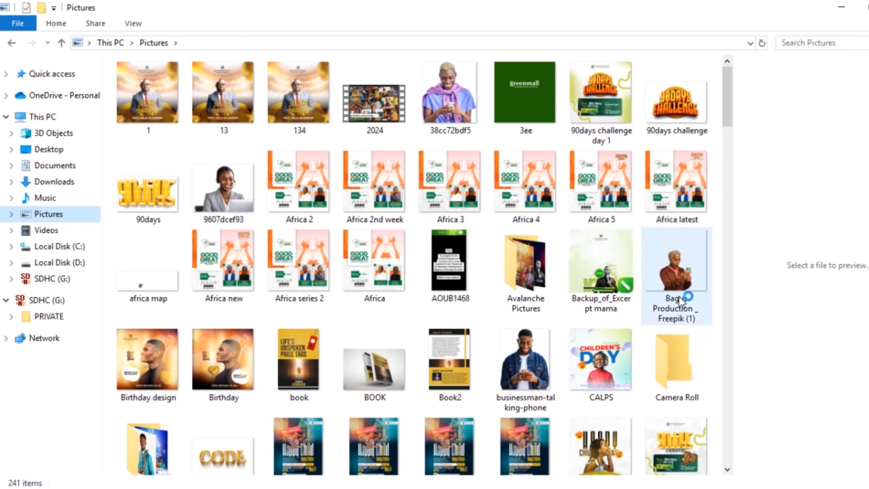
pyautogui.moveTo(727, 110); pyautogui.dragTo(726, 123)
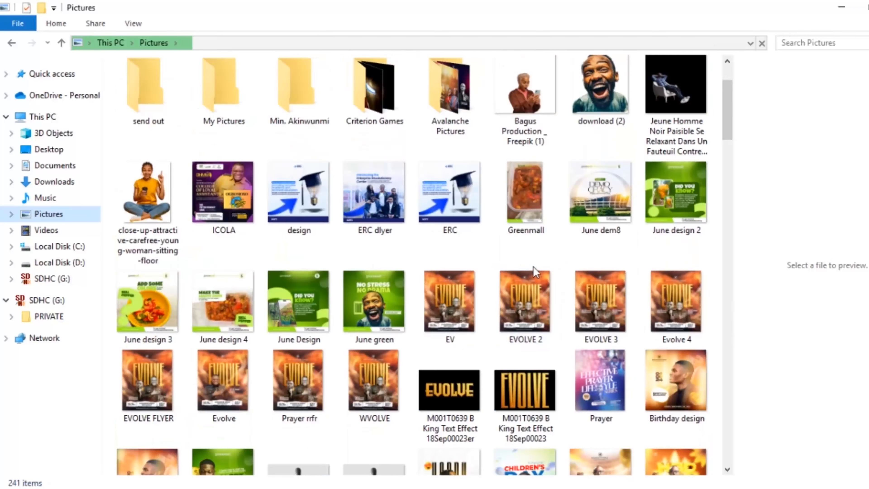
pyautogui.moveTo(730, 117); pyautogui.dragTo(729, 109)
pyautogui.click(545, 128)
pyautogui.click(597, 133)
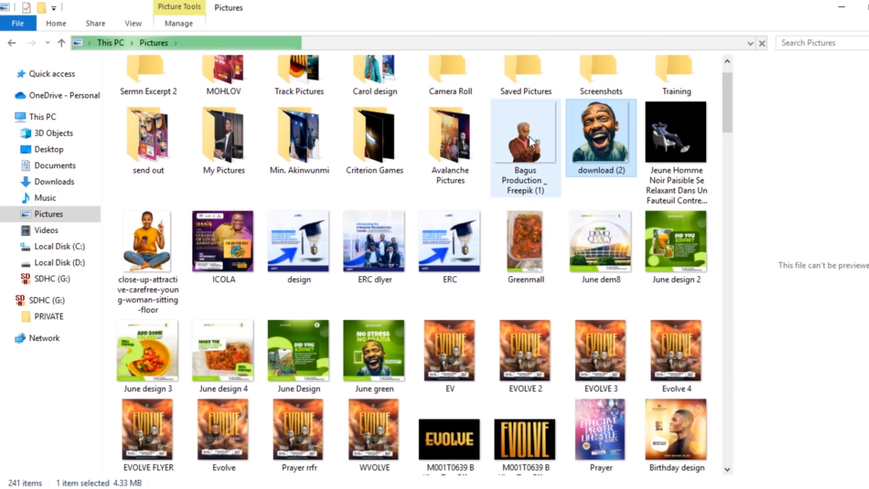
pyautogui.moveTo(604, 123); pyautogui.dragTo(186, 383)
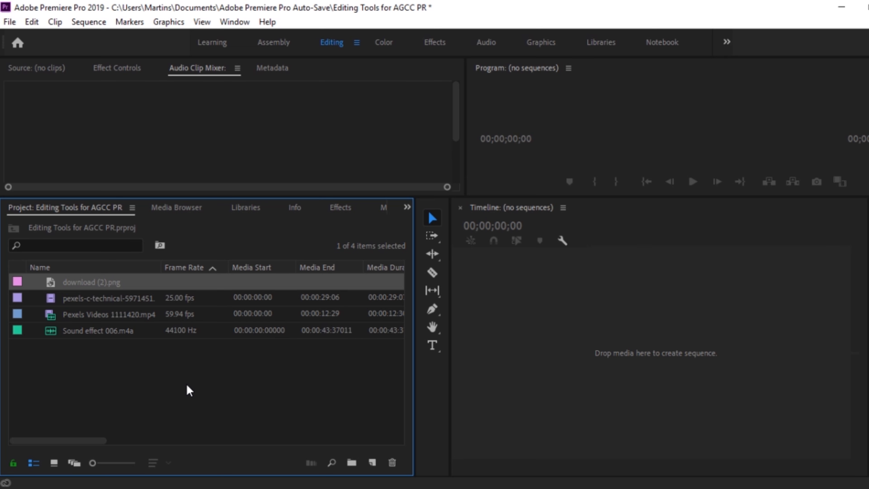
pyautogui.click(187, 385)
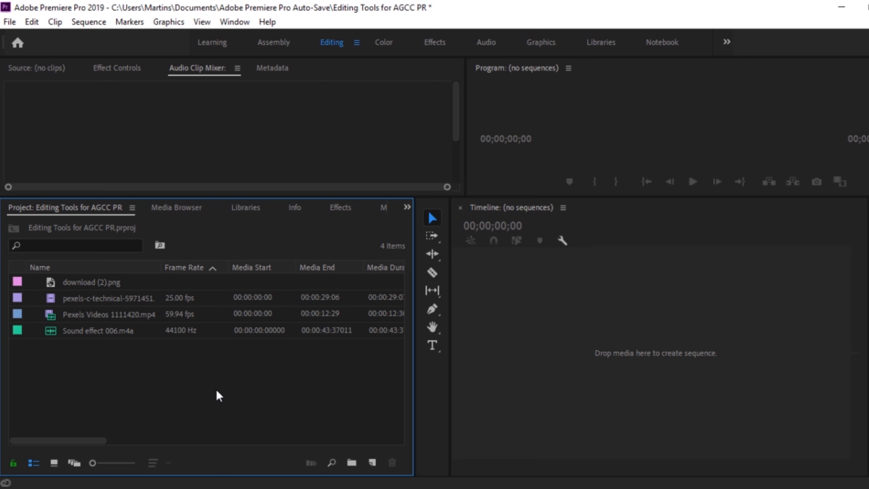
# Create a new bin named Video in the project.
pyautogui.rightClick(130, 369)
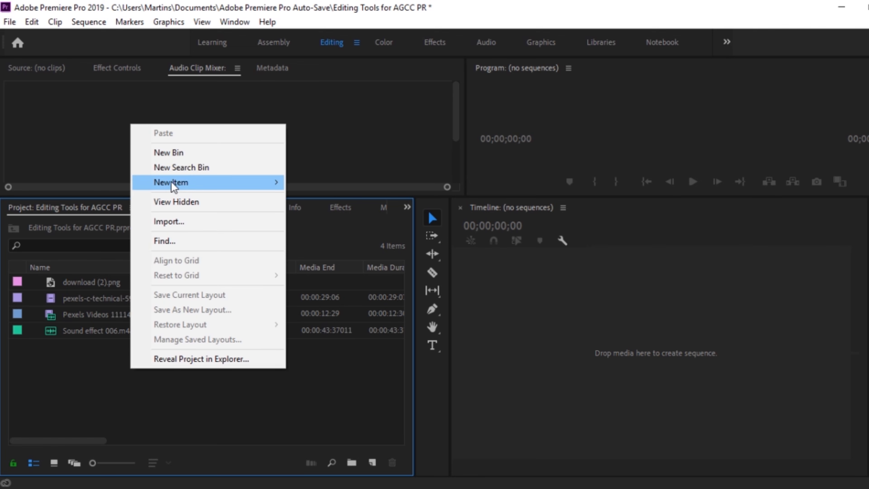
pyautogui.click(175, 152)
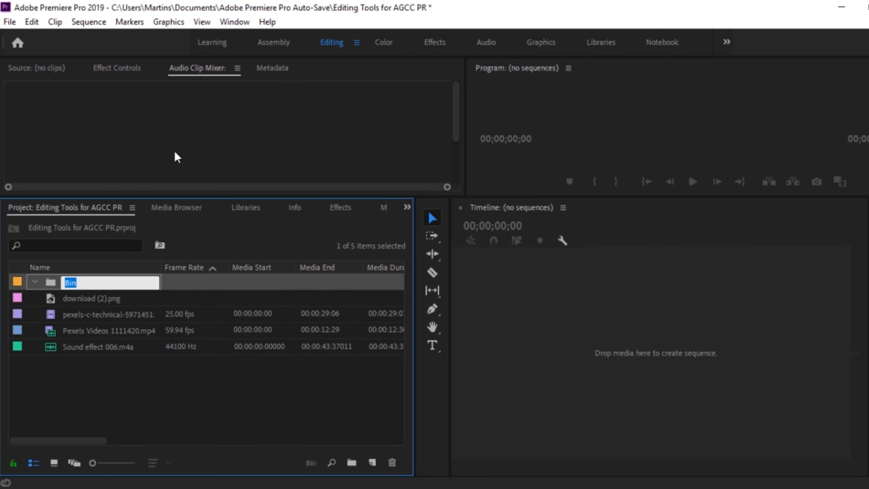
pyautogui.write('t')
pyautogui.press('BackSpace')
pyautogui.write('Video')
pyautogui.press('Tab')
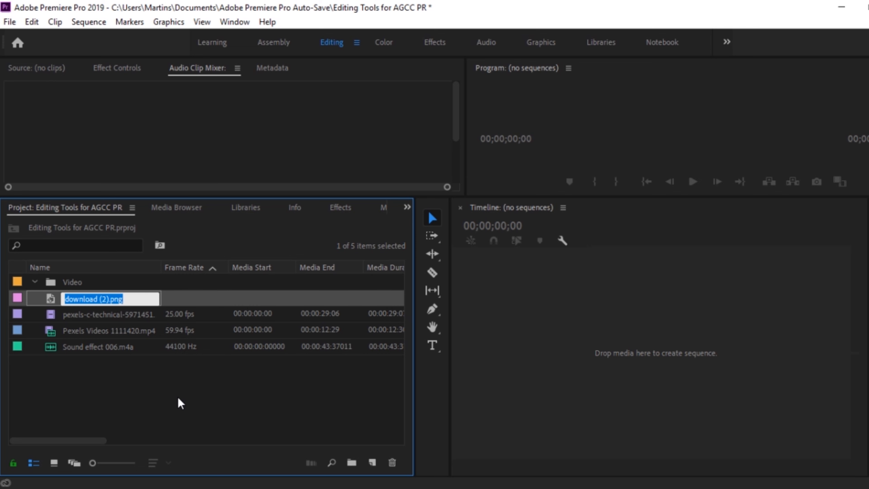
pyautogui.click(168, 392)
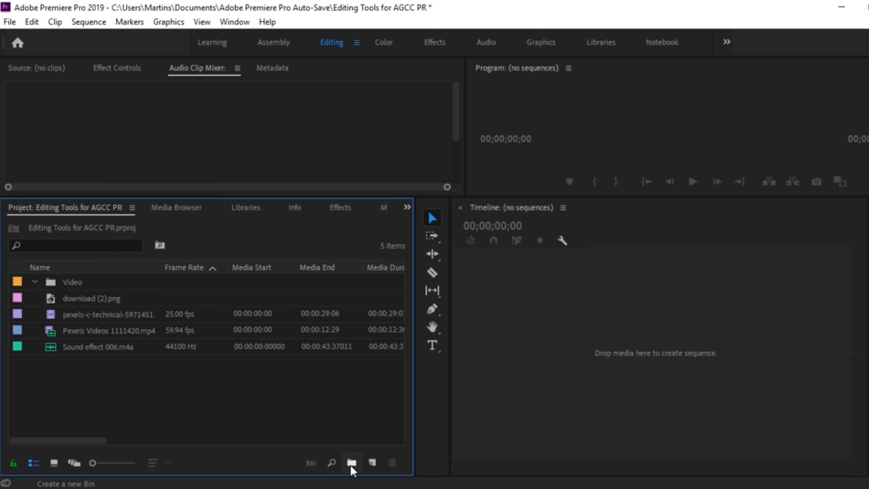
# Create a new bin named Audio in the project.
pyautogui.click(351, 462)
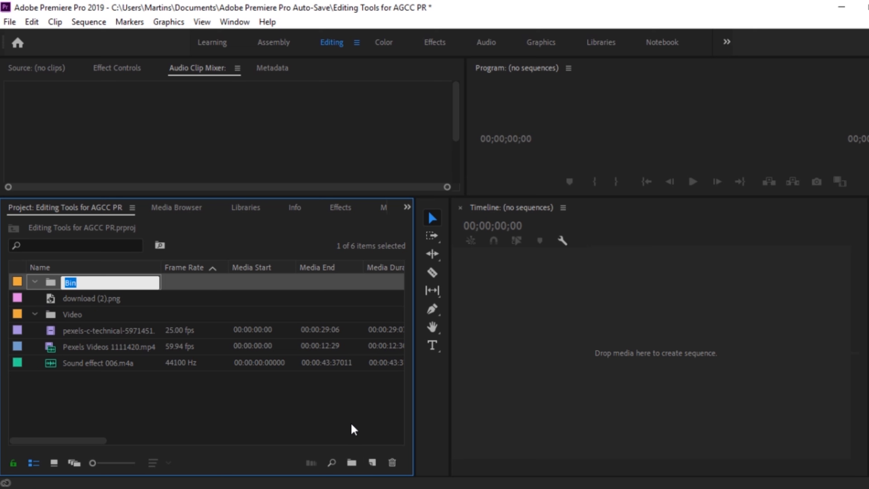
pyautogui.write('Audio')
pyautogui.press('Tab')
pyautogui.click(257, 427)
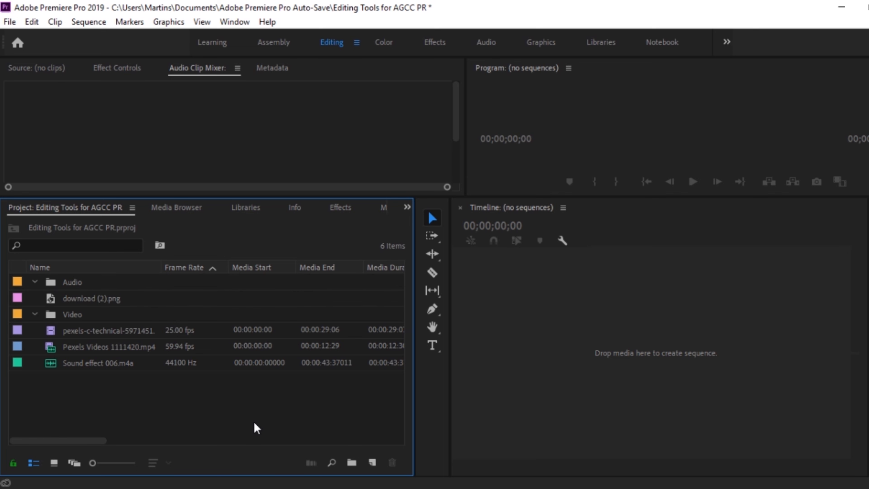
# Create a new bin named Picture in the project.
pyautogui.rightClick(257, 428)
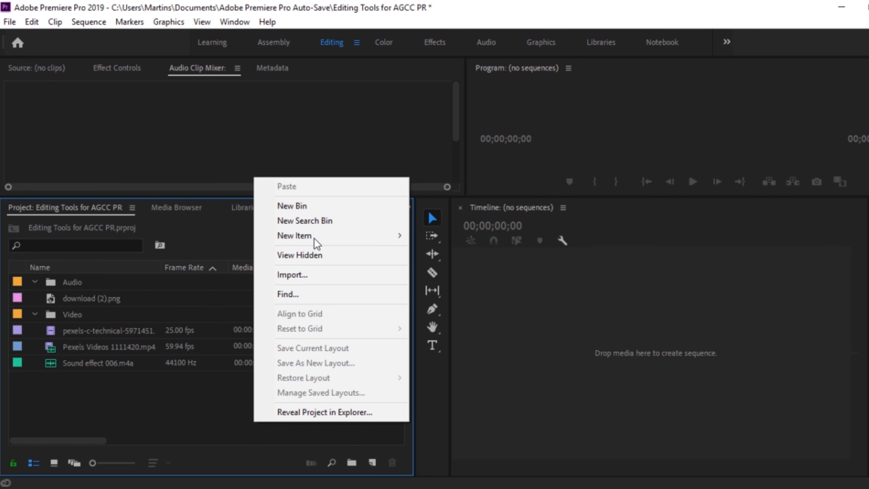
pyautogui.click(316, 206)
pyautogui.write('Picture')
pyautogui.press('Tab')
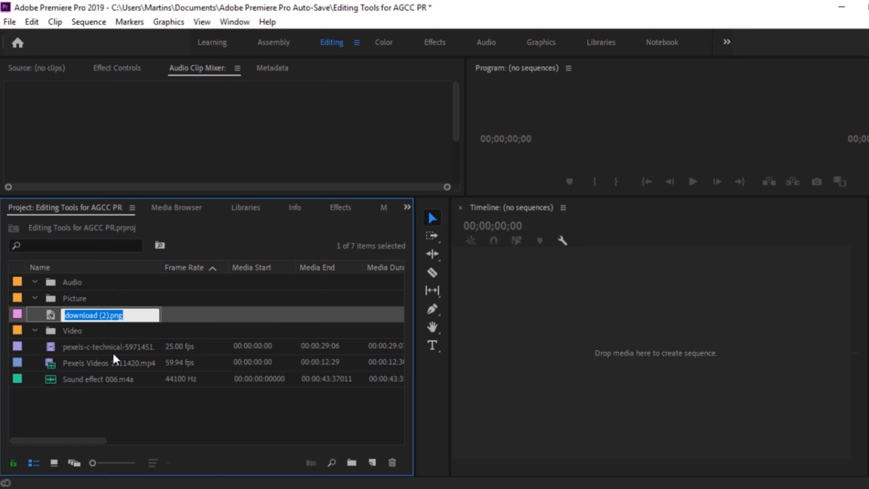
pyautogui.click(146, 413)
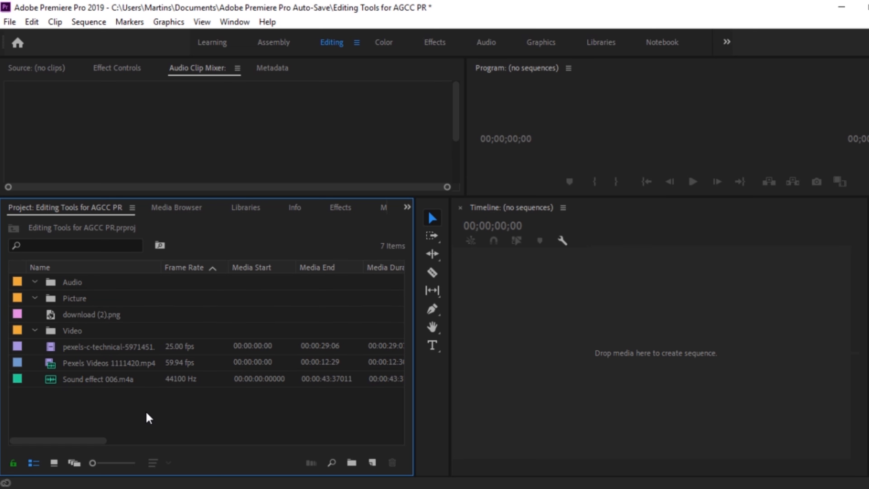
# Move the pexels-c-technical-5971451 and Pexels Videos 1111420.mp4 clips into the Video bin and collapse the bin.
pyautogui.click(90, 351)
pyautogui.moveTo(90, 353); pyautogui.dragTo(89, 332)
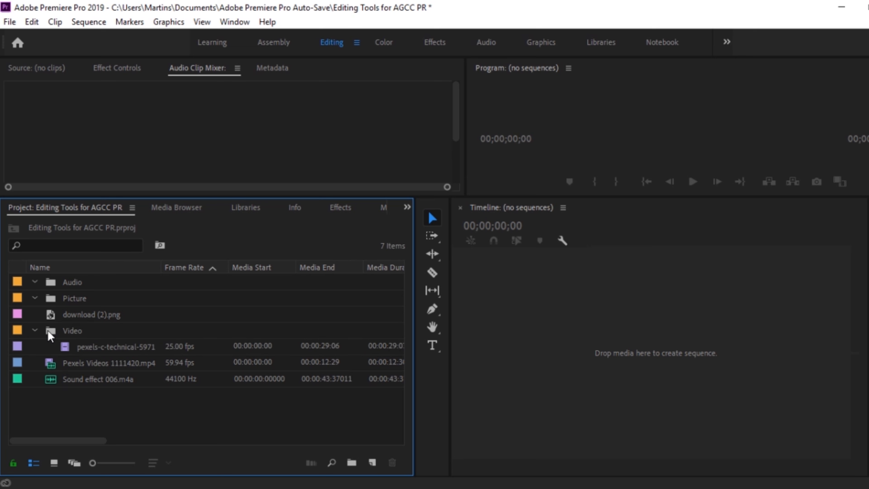
pyautogui.click(114, 364)
pyautogui.moveTo(114, 363); pyautogui.dragTo(84, 336)
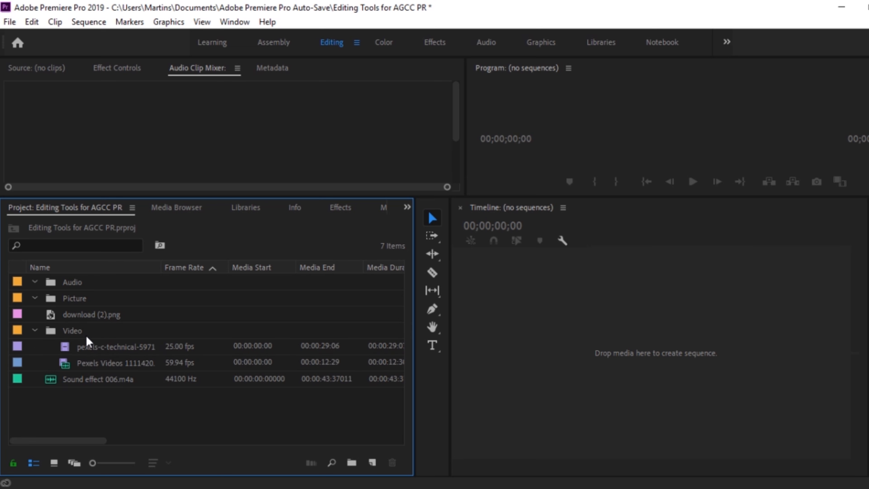
pyautogui.click(36, 330)
# Move Sound effect 006.m4a into the Audio bin and download (2).png into the Picture bin, collapsing both bins.
pyautogui.click(93, 346)
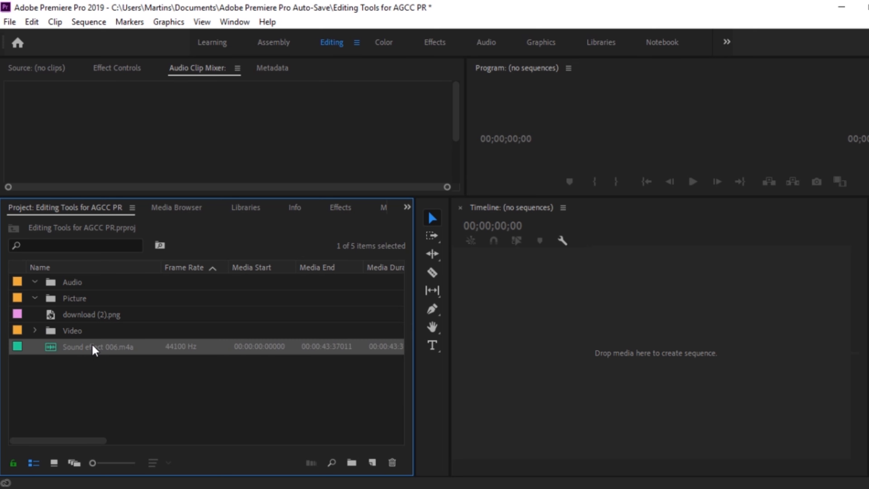
pyautogui.moveTo(92, 347); pyautogui.dragTo(72, 283)
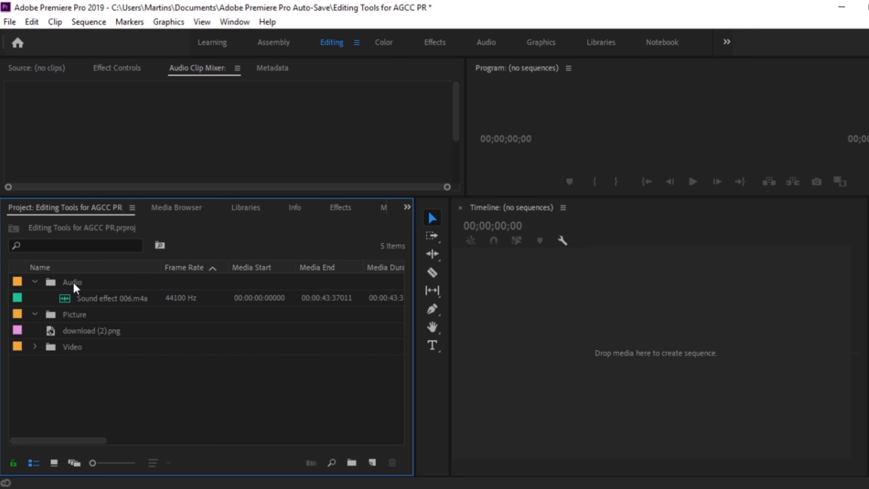
pyautogui.click(34, 282)
pyautogui.moveTo(86, 320); pyautogui.dragTo(78, 301)
pyautogui.click(35, 297)
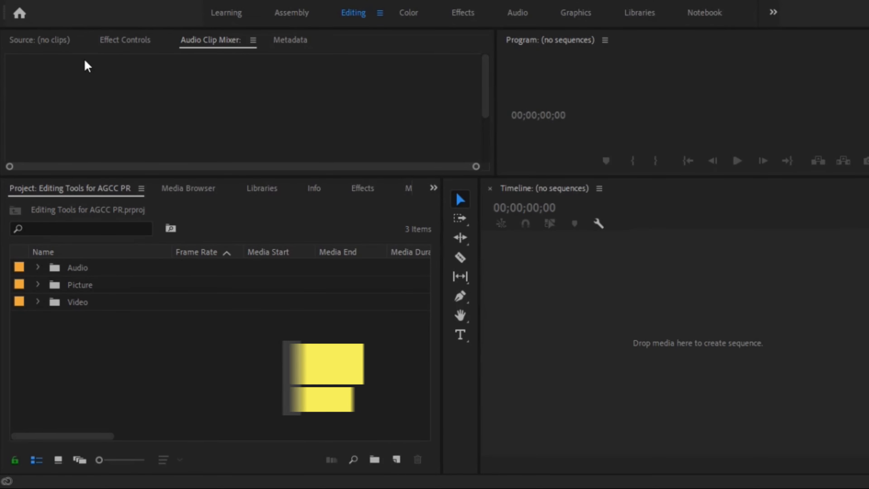
# Enlarge the monitor area above the project bins and show the empty Source monitor.
pyautogui.moveTo(201, 177); pyautogui.dragTo(200, 293)
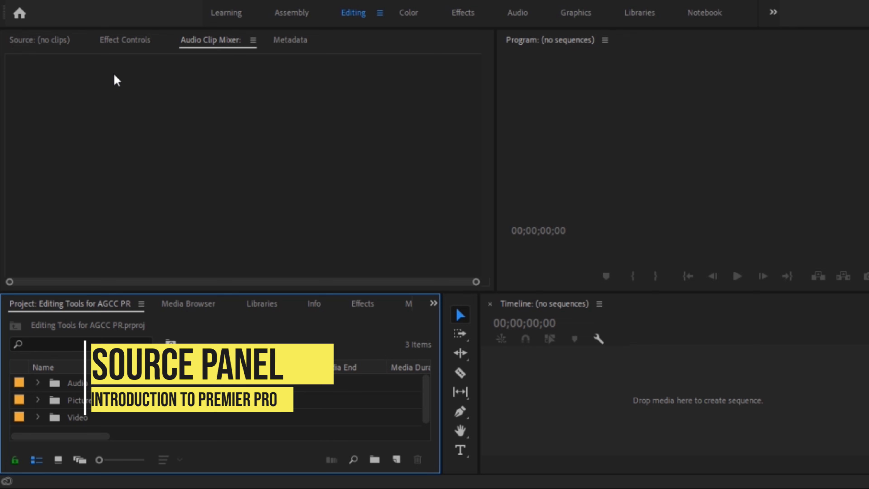
pyautogui.click(32, 44)
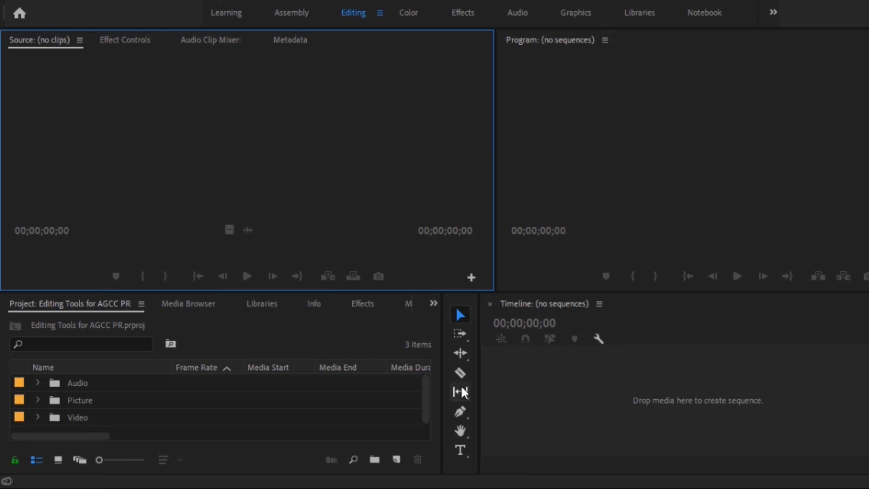
pyautogui.click(425, 408)
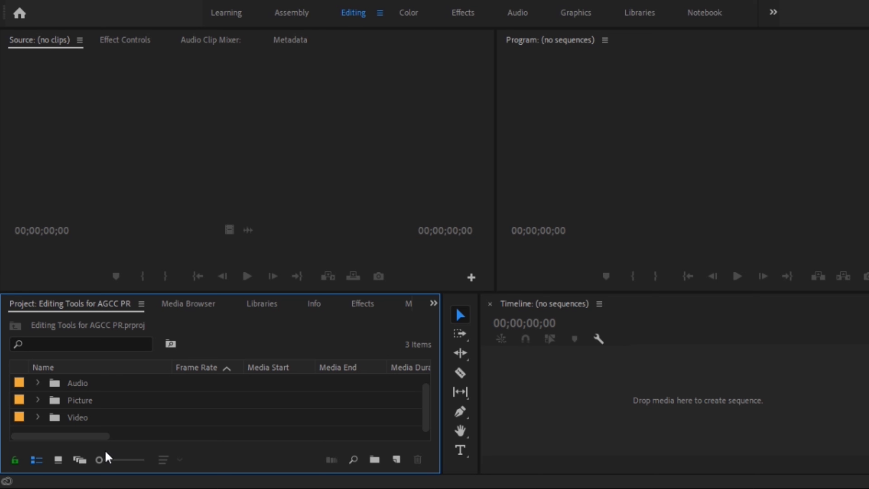
# Expand the Video bin and load the pexels-c-technical-5971451.mp4 clip in the Source monitor.
pyautogui.click(38, 417)
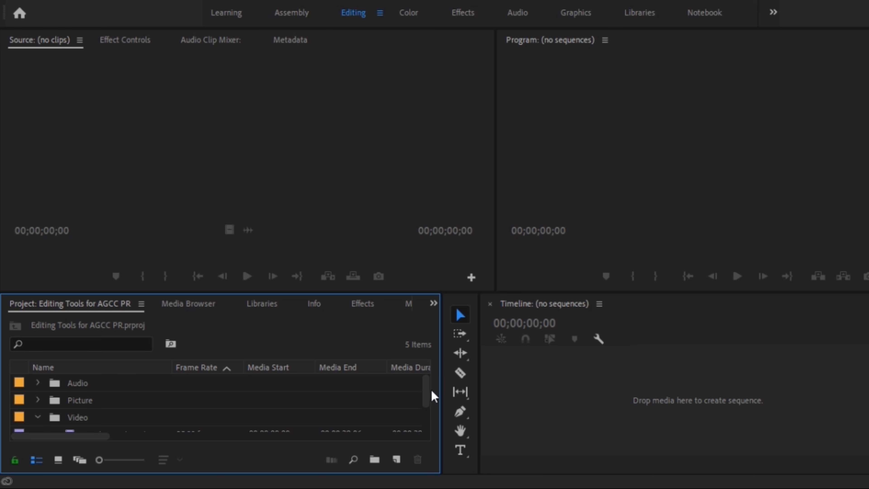
pyautogui.moveTo(425, 391); pyautogui.dragTo(427, 405)
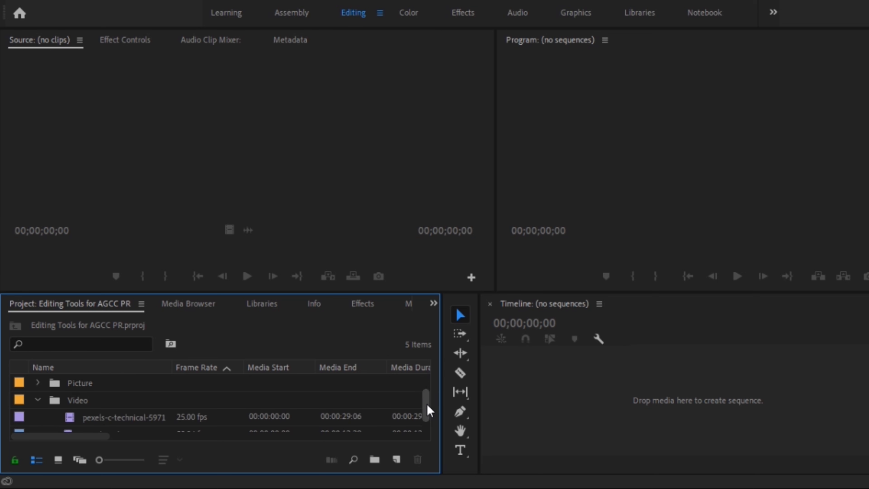
pyautogui.click(96, 422)
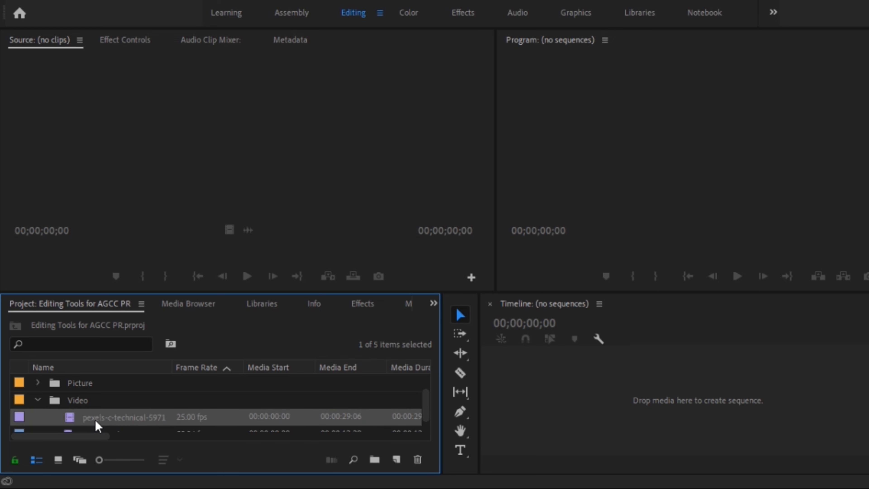
pyautogui.doubleClick(98, 419)
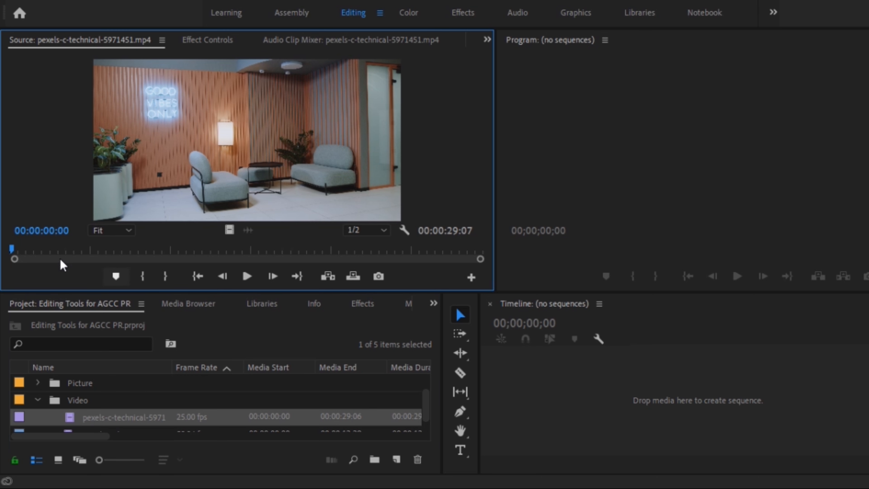
# Load the Pexels Videos 1111420.mp4 clip from the Video bin in the Source monitor.
pyautogui.click(429, 403)
pyautogui.moveTo(428, 402); pyautogui.dragTo(430, 410)
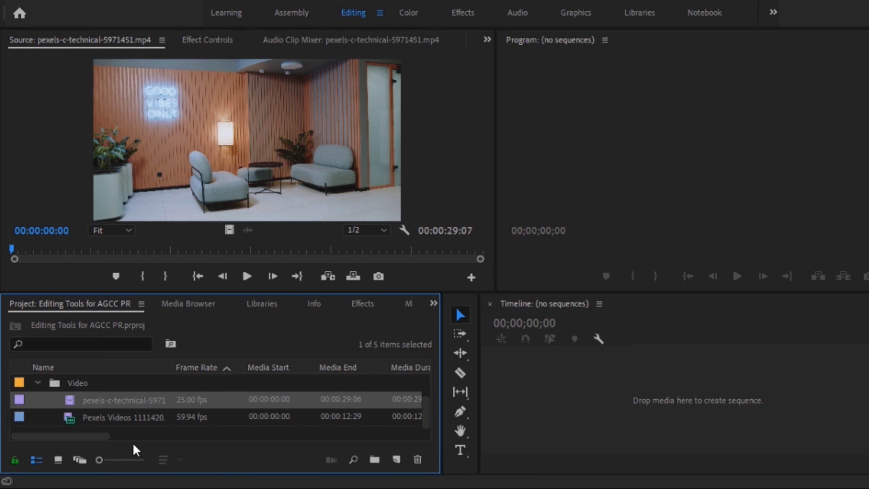
pyautogui.click(70, 423)
pyautogui.doubleClick(71, 422)
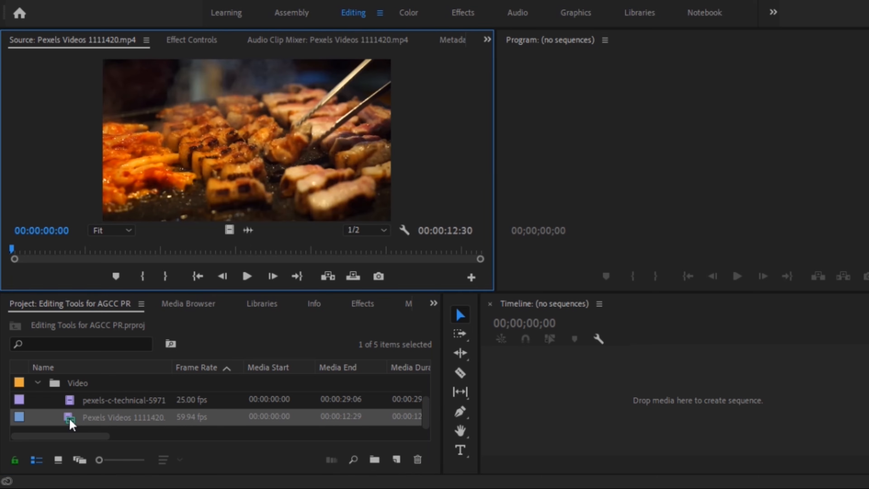
pyautogui.click(427, 410)
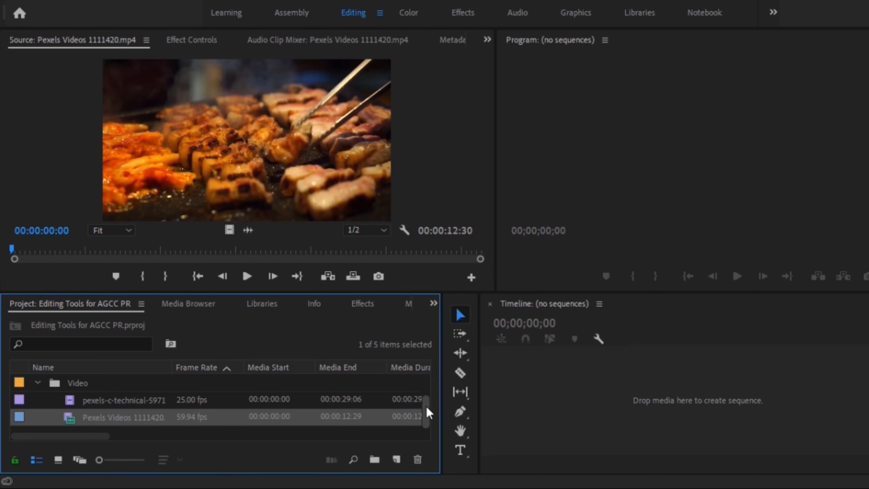
# Preview download (2).png from the Picture bin and Sound effect 006.m4a from the Audio bin in the Source monitor.
pyautogui.click(38, 383)
pyautogui.click(38, 400)
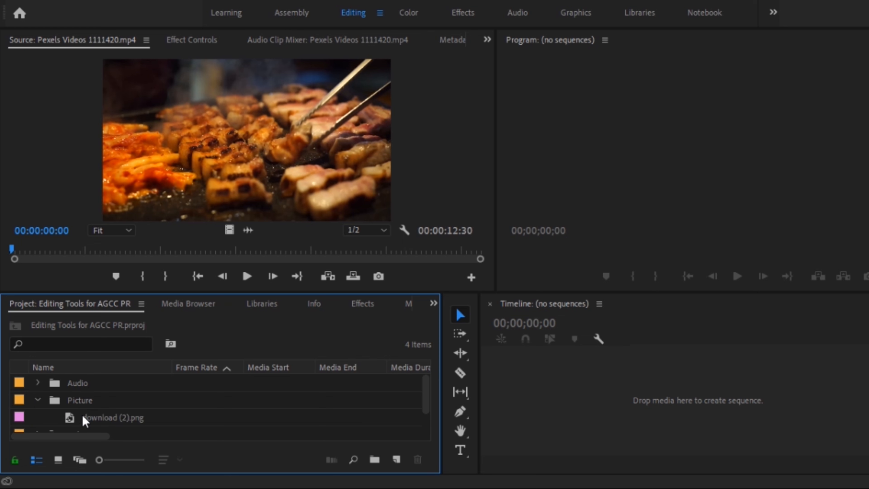
pyautogui.doubleClick(88, 423)
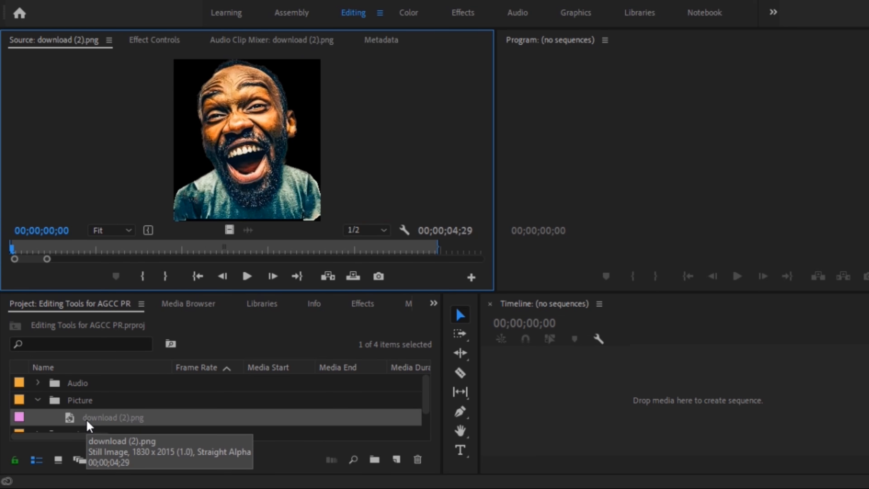
pyautogui.click(38, 400)
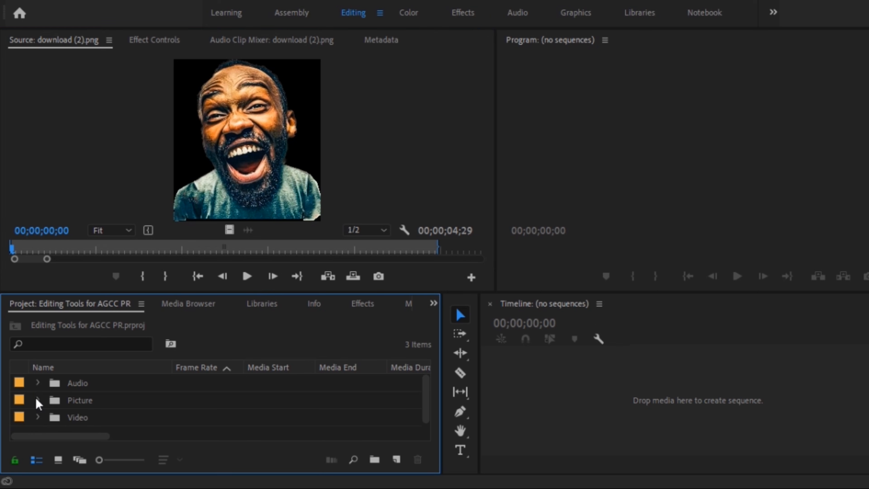
pyautogui.click(38, 383)
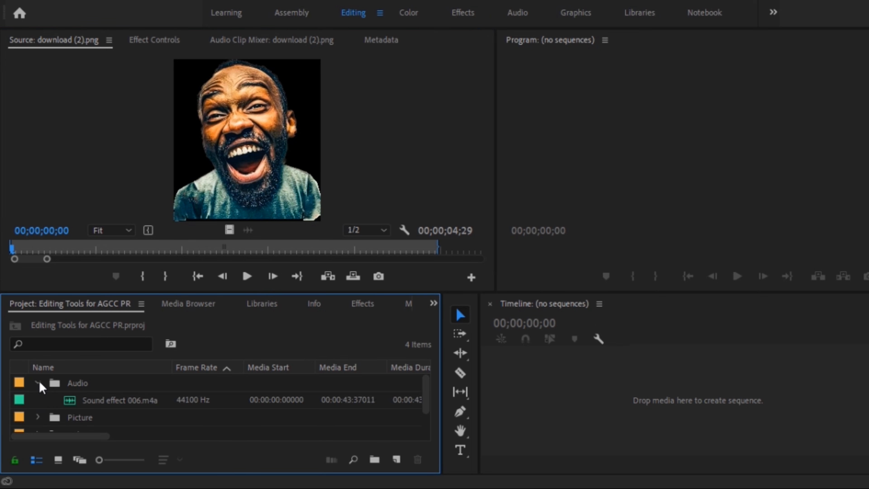
pyautogui.doubleClick(98, 404)
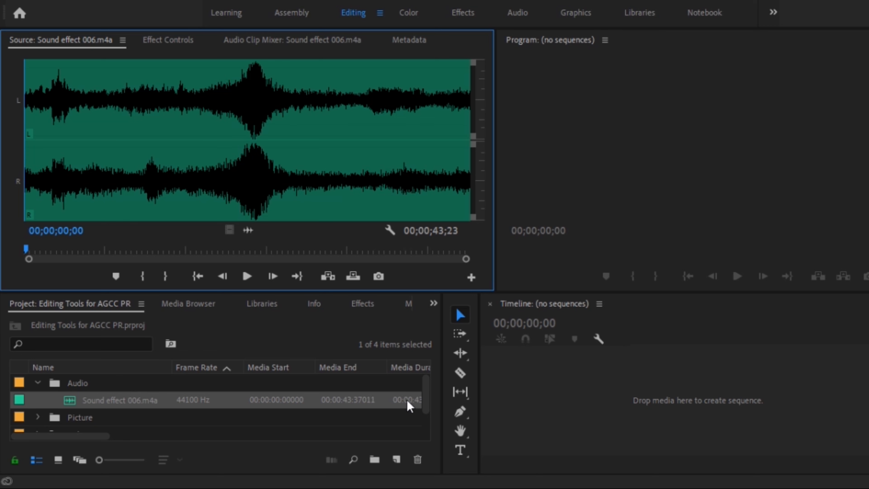
# Expand the Video bin and load pexels-c-technical-5971451.mp4 in the Source monitor again.
pyautogui.moveTo(428, 397); pyautogui.dragTo(427, 408)
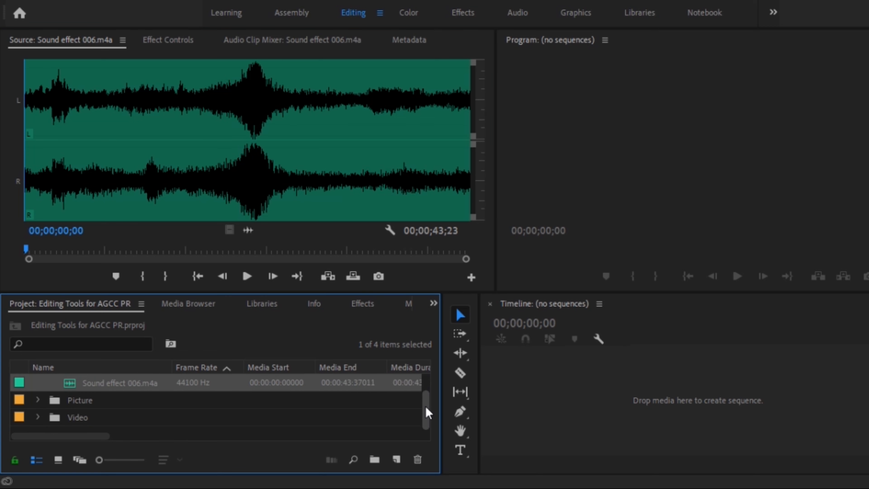
pyautogui.click(37, 417)
pyautogui.scroll(-1, 424, 409)
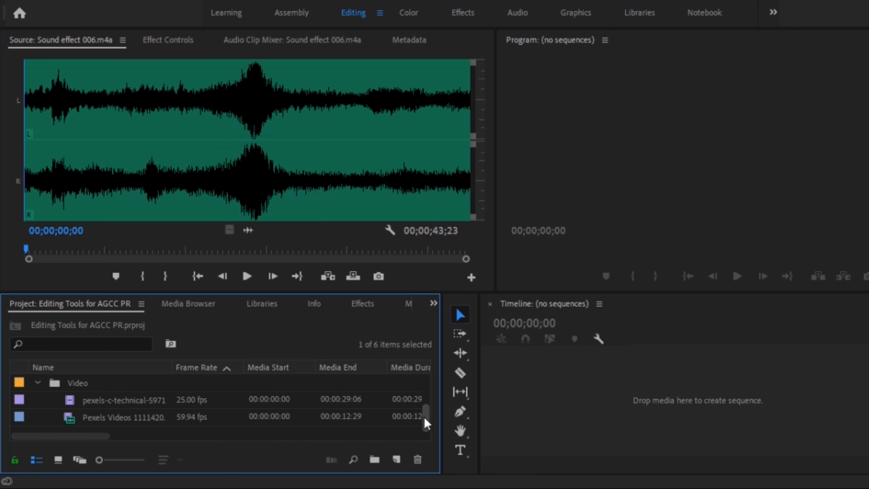
pyautogui.click(103, 408)
pyautogui.doubleClick(103, 408)
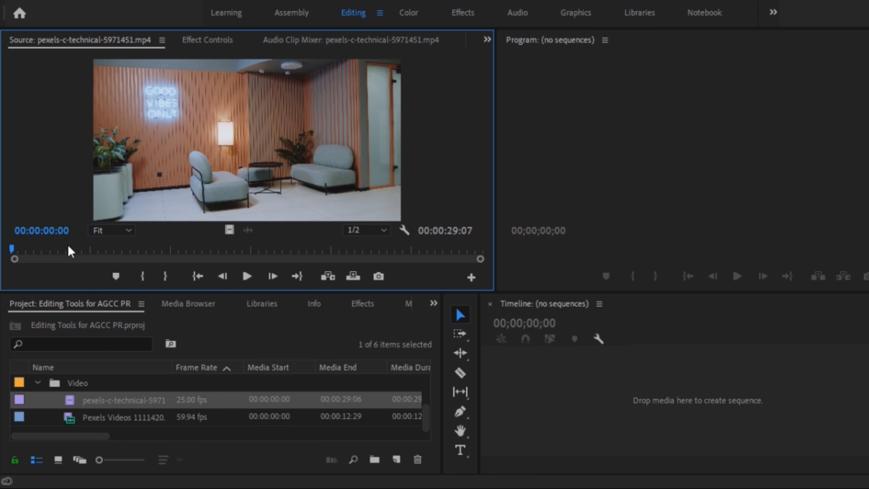
# Advance the source clip frame by frame to 00:00:03:17 and add a marker there.
pyautogui.moveTo(12, 248); pyautogui.dragTo(61, 261)
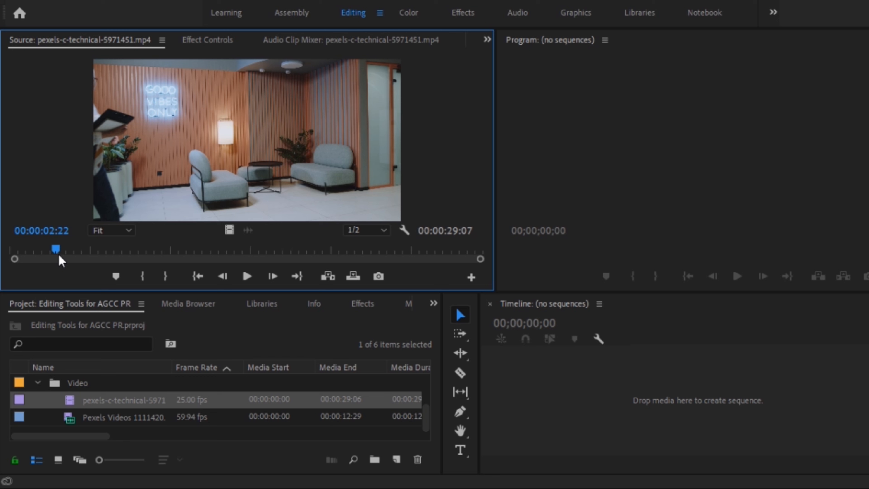
pyautogui.click(58, 252)
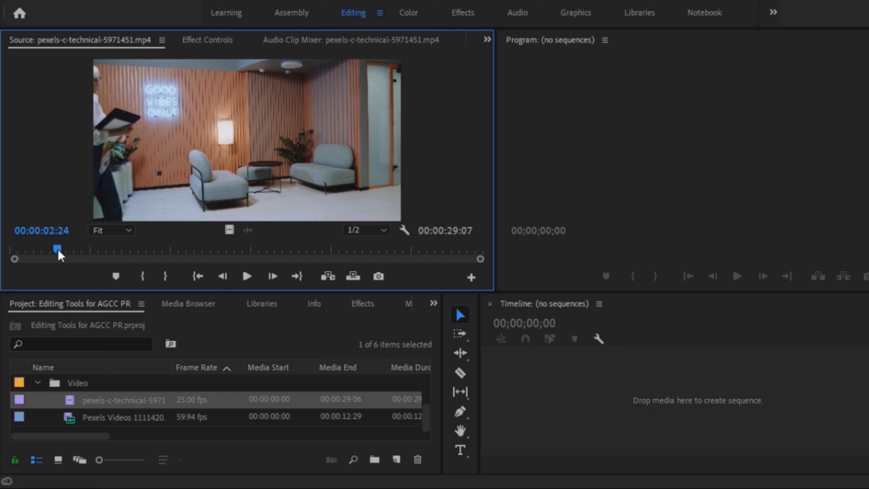
pyautogui.click(272, 276)
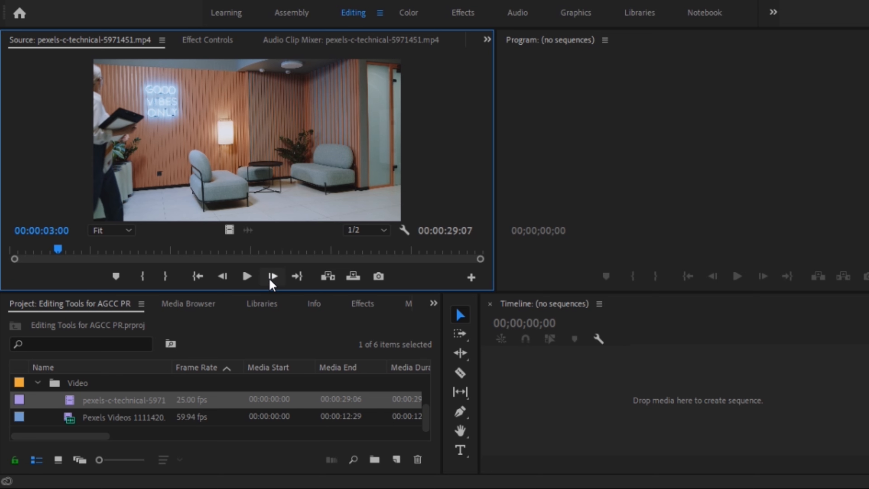
pyautogui.click(272, 276)
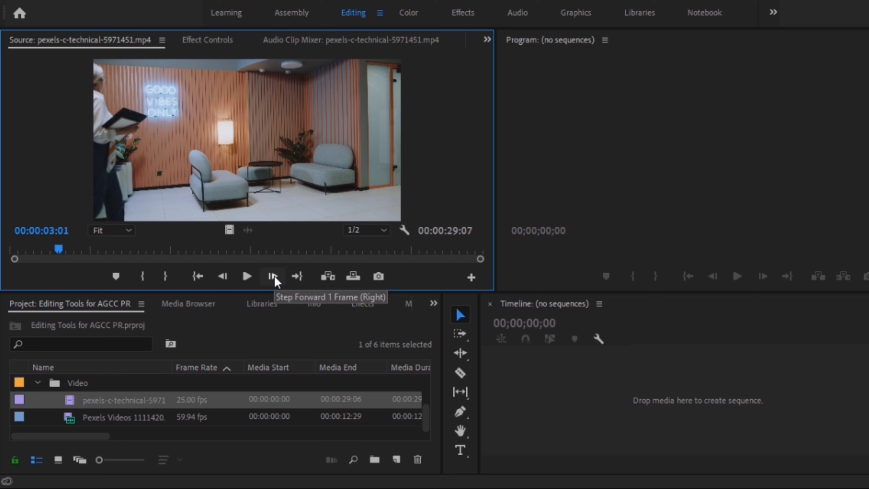
pyautogui.click(273, 276)
pyautogui.click(272, 276)
pyautogui.click(272, 276)
pyautogui.click(273, 276)
pyautogui.click(273, 276)
pyautogui.click(273, 276)
pyautogui.click(273, 276)
pyautogui.click(273, 276)
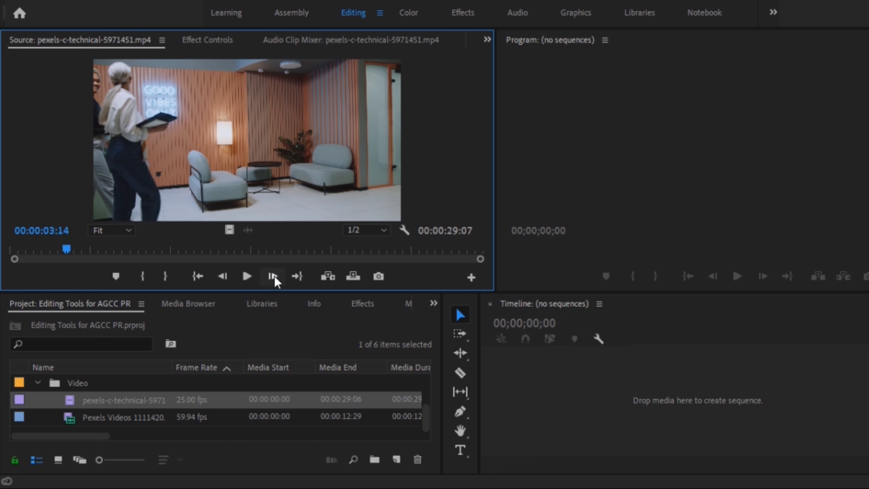
pyautogui.click(273, 276)
pyautogui.click(273, 276)
pyautogui.click(273, 276)
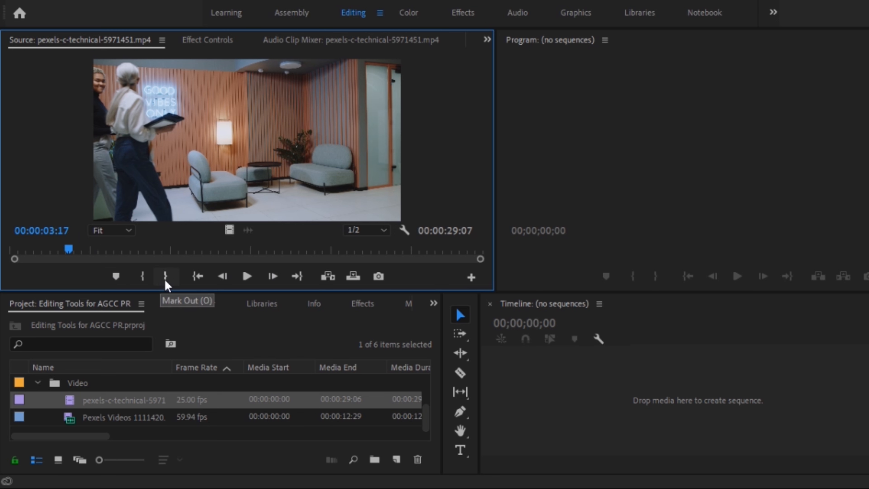
pyautogui.click(116, 276)
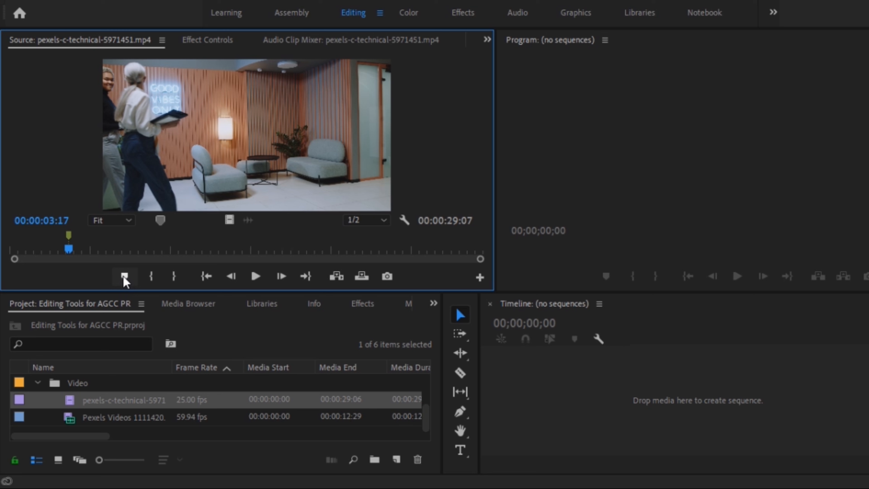
# Skim the source clip ahead to 00:00:09:00, return to its start, and play it until 00:00:04:00.
pyautogui.click(131, 247)
pyautogui.click(154, 247)
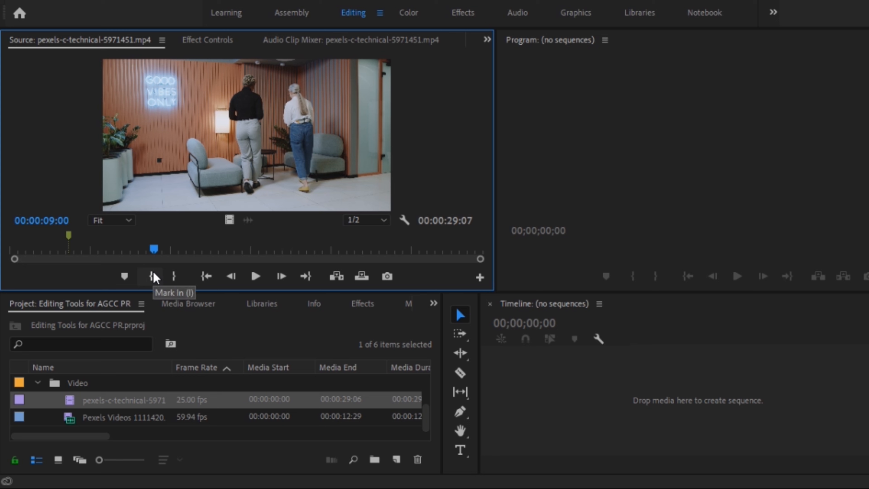
pyautogui.moveTo(31, 249); pyautogui.dragTo(2, 261)
pyautogui.click(256, 276)
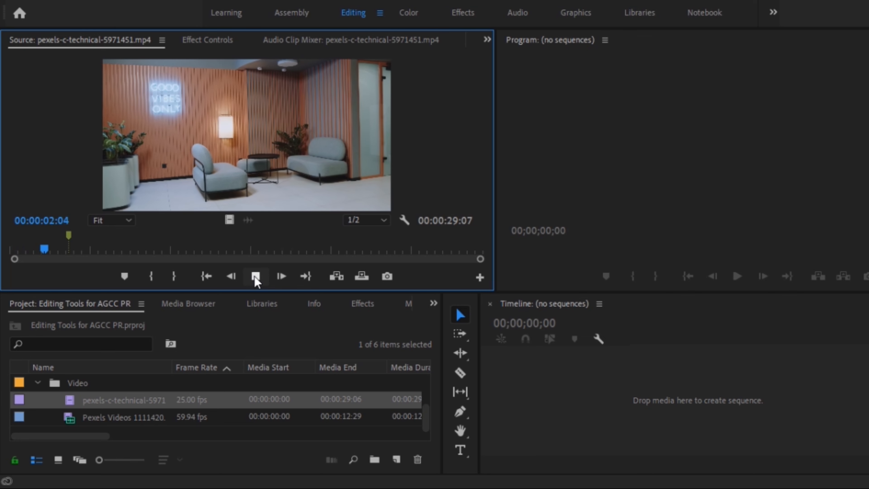
pyautogui.click(255, 277)
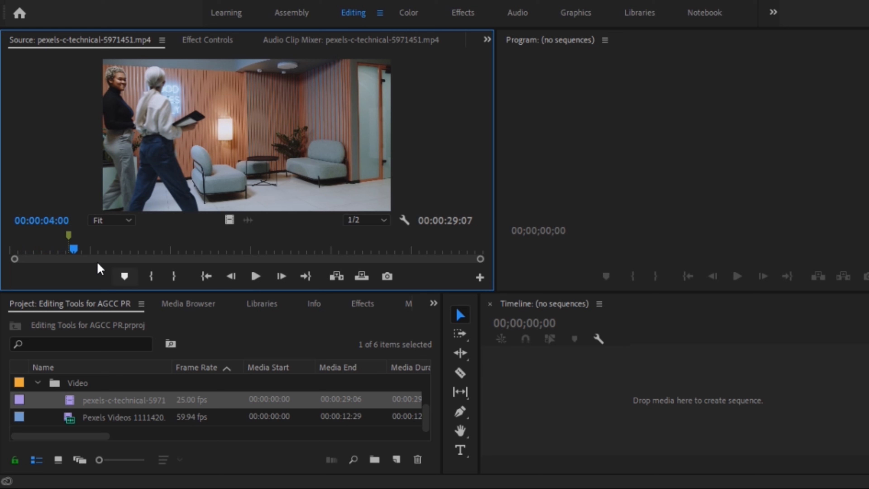
# Mark the In point of the source clip at 00:00:02:12.
pyautogui.moveTo(74, 252); pyautogui.dragTo(52, 258)
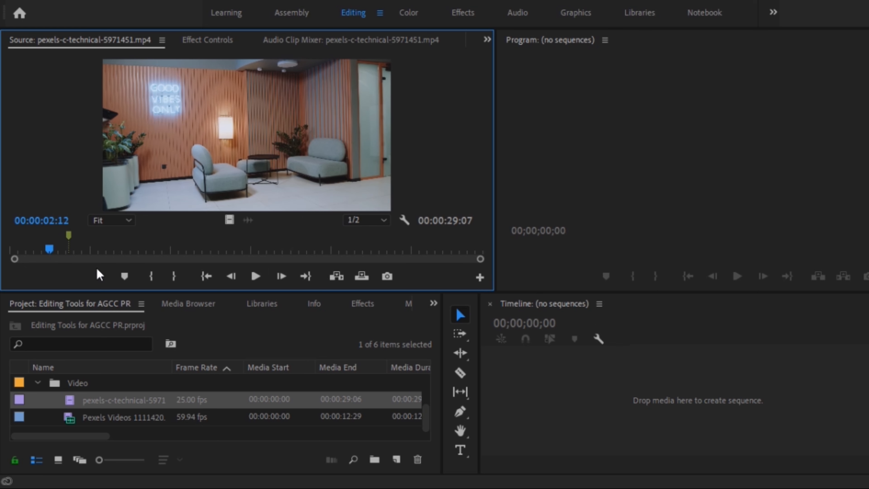
pyautogui.click(156, 279)
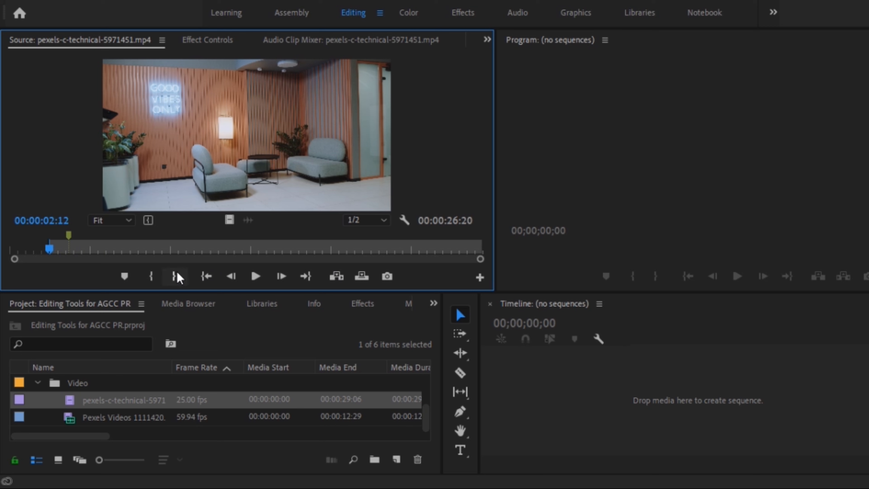
# Mark the Out point of the source clip at 00:00:26:06, and jump to its In point and back to its Out point.
pyautogui.click(432, 250)
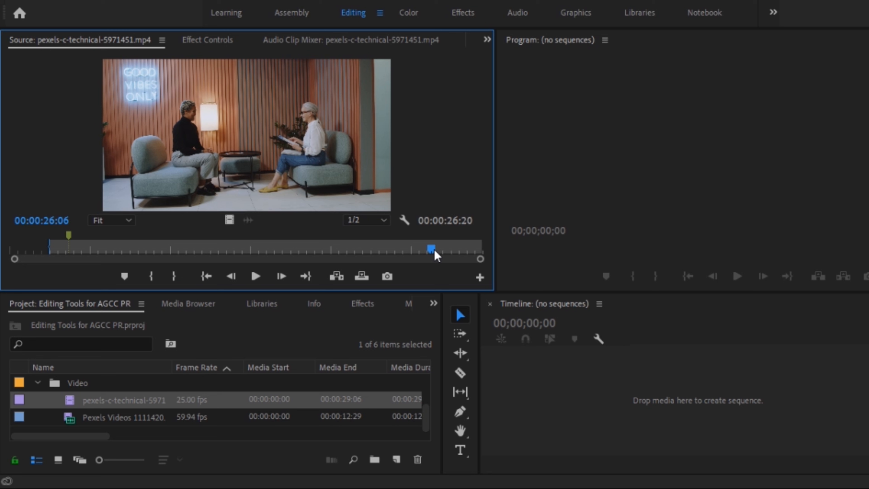
pyautogui.click(175, 276)
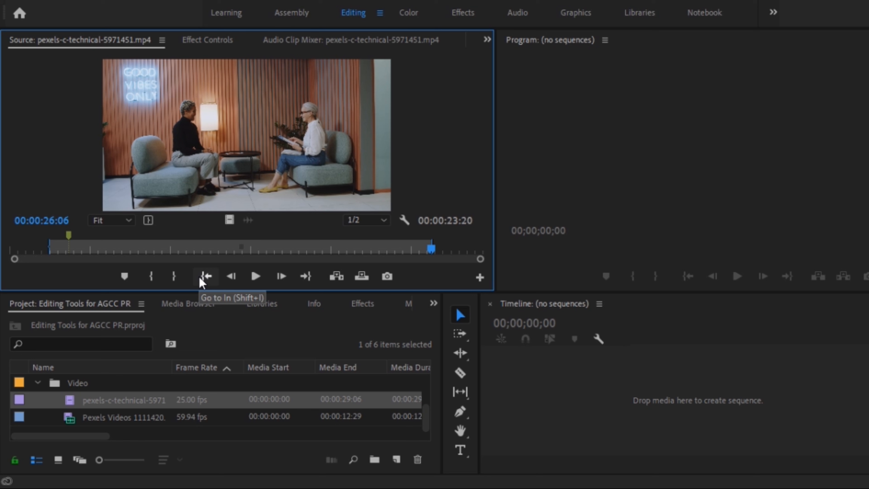
pyautogui.click(200, 279)
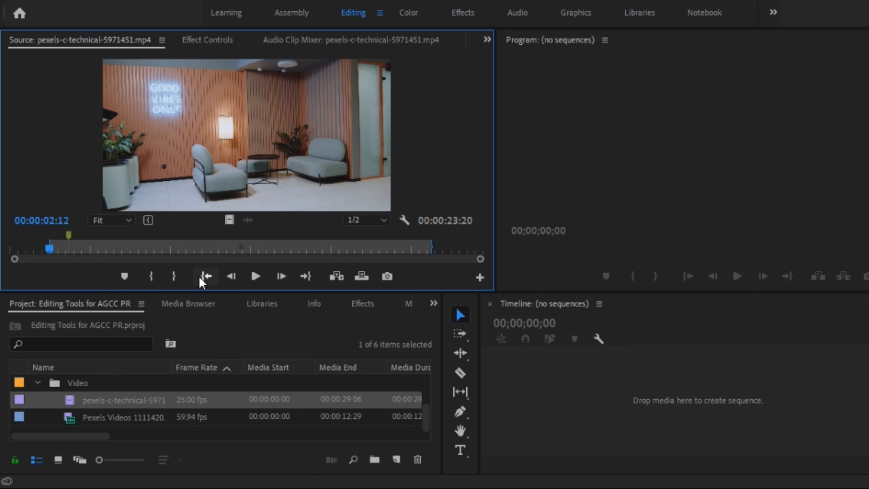
pyautogui.click(306, 276)
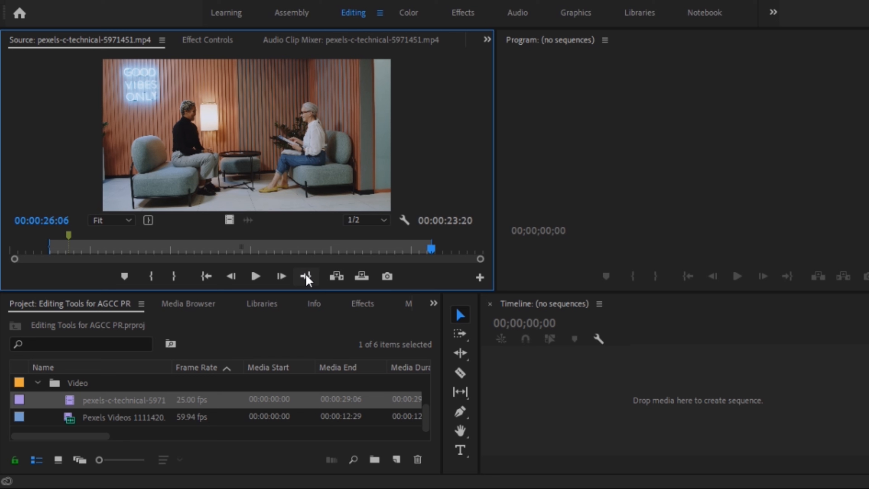
# Play the source clip past its Out point to 00:00:27:10 and mark a new In point there.
pyautogui.click(256, 276)
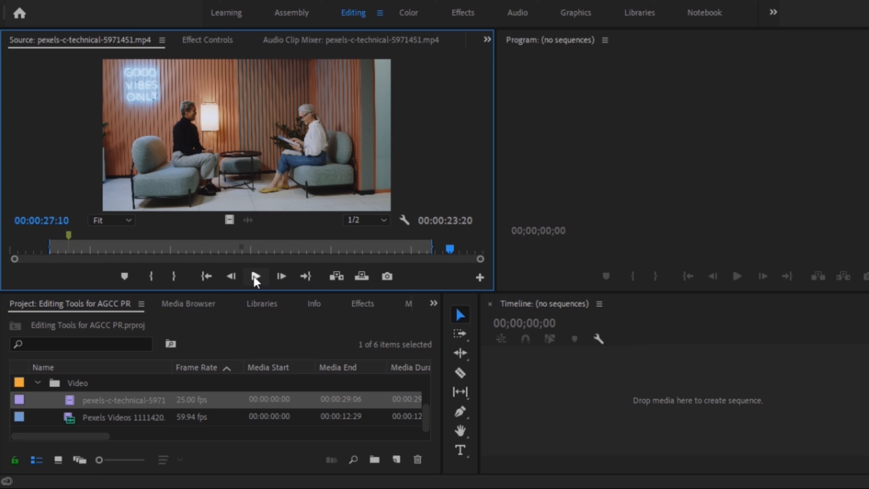
pyautogui.press('i')
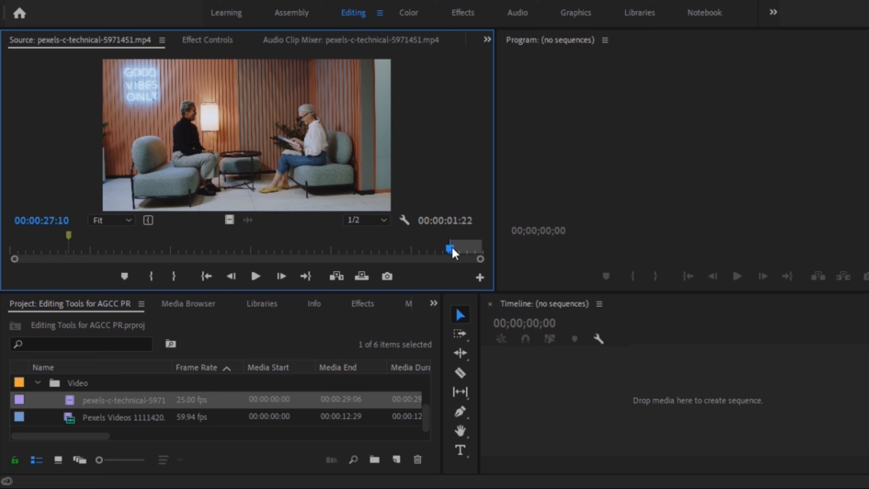
# Set the source clip's In point to 00:00:05:21 and jump to the clip's Out position.
pyautogui.click(106, 252)
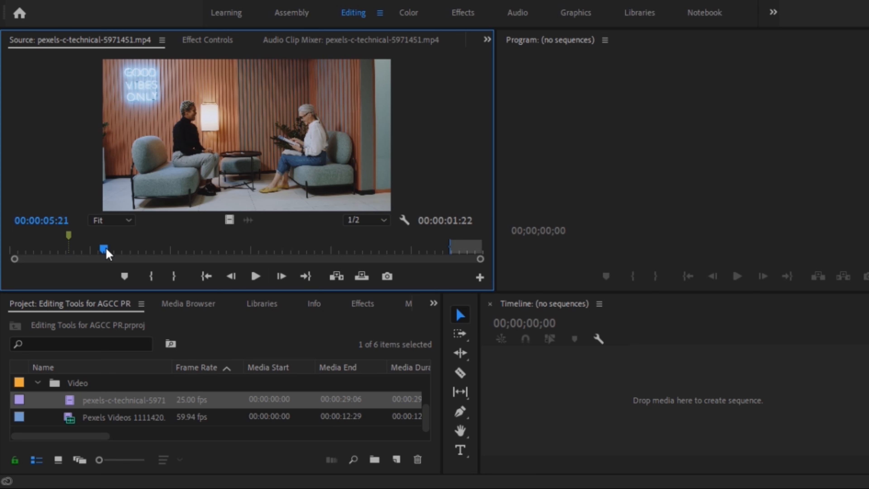
pyautogui.press('i')
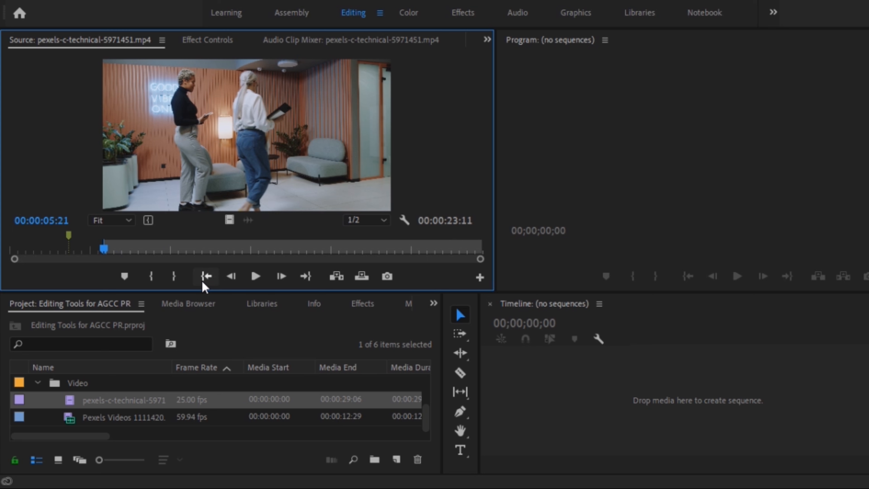
pyautogui.click(300, 279)
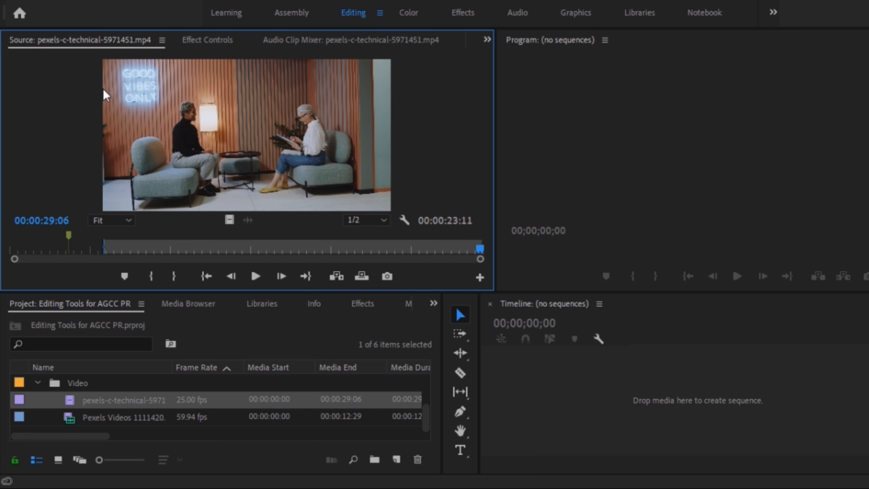
# Look through the source clip's Effect Controls, Audio Clip Mixer and the list of other available views, returning to the Source monitor.
pyautogui.click(207, 47)
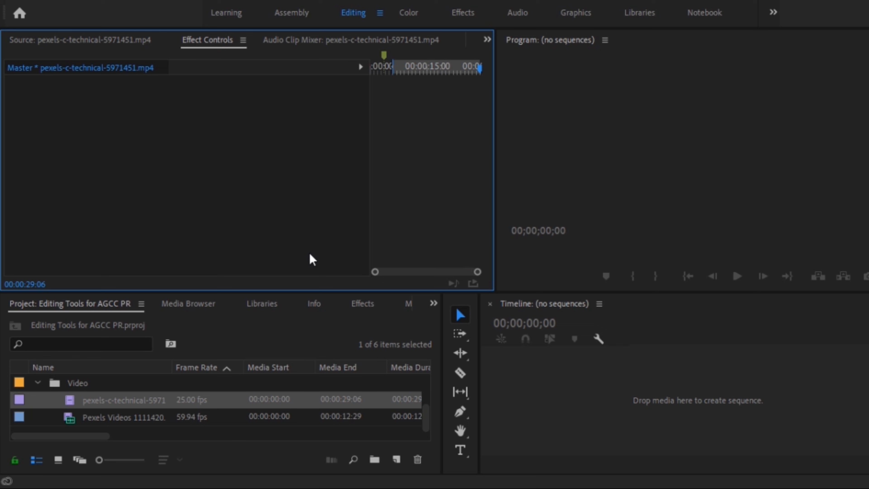
pyautogui.click(109, 400)
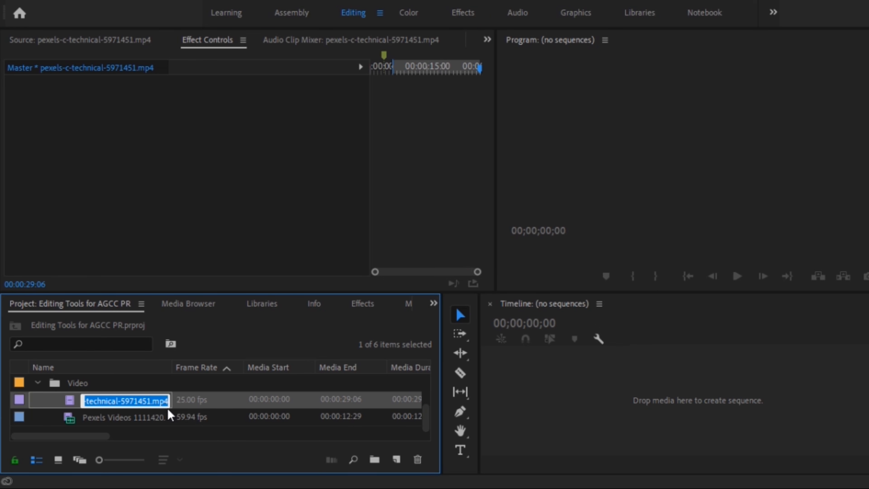
pyautogui.click(185, 406)
pyautogui.click(93, 406)
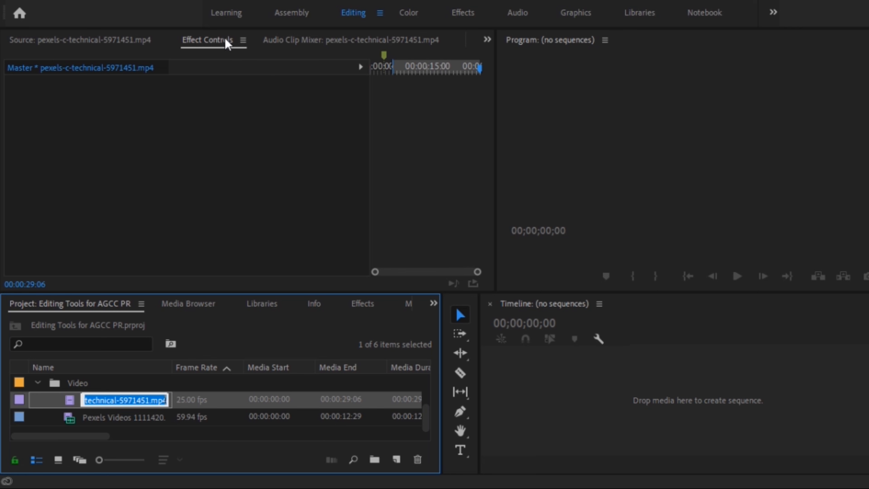
pyautogui.click(343, 44)
pyautogui.click(120, 43)
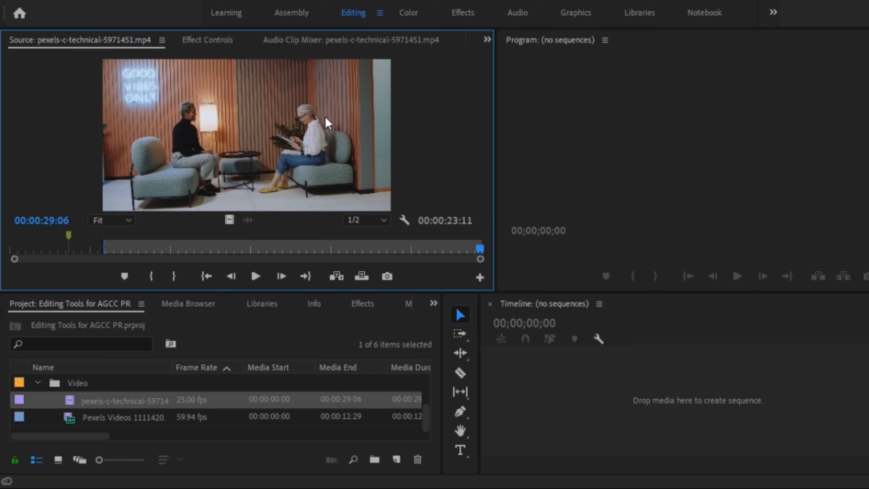
pyautogui.click(487, 40)
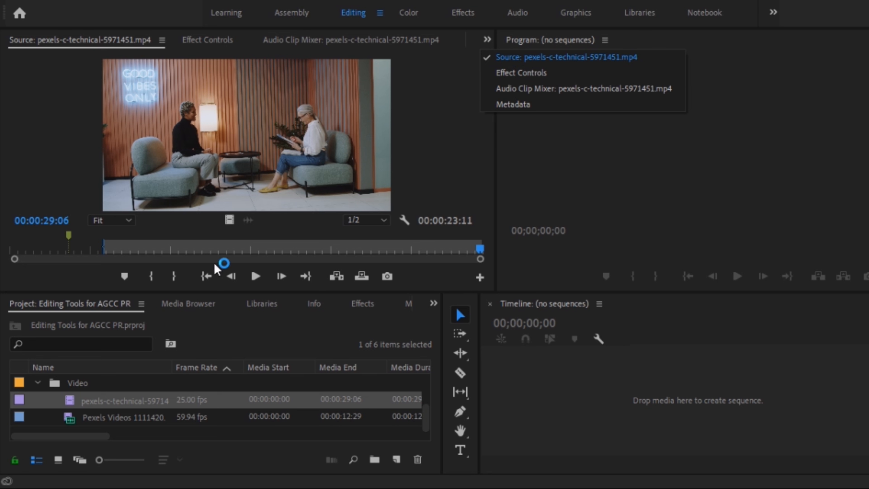
# Mark the Out point of the source clip at 00:00:25:06.
pyautogui.click(416, 249)
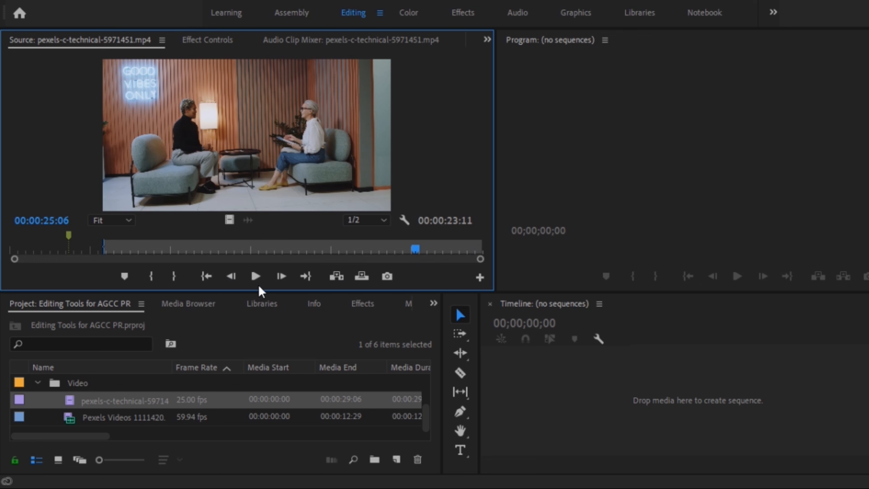
pyautogui.click(173, 277)
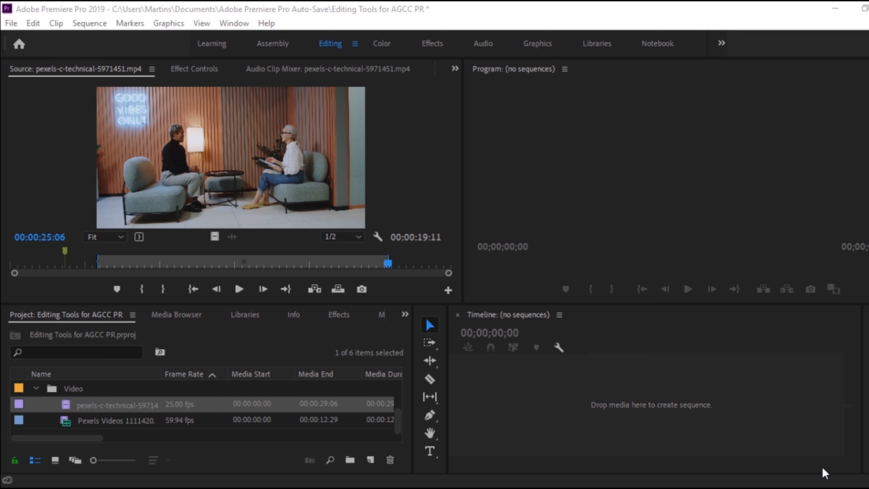
# Place the marked portion of pexels-c-technical-5971451.mp4 in the empty timeline to create a sequence from it.
pyautogui.click(778, 405)
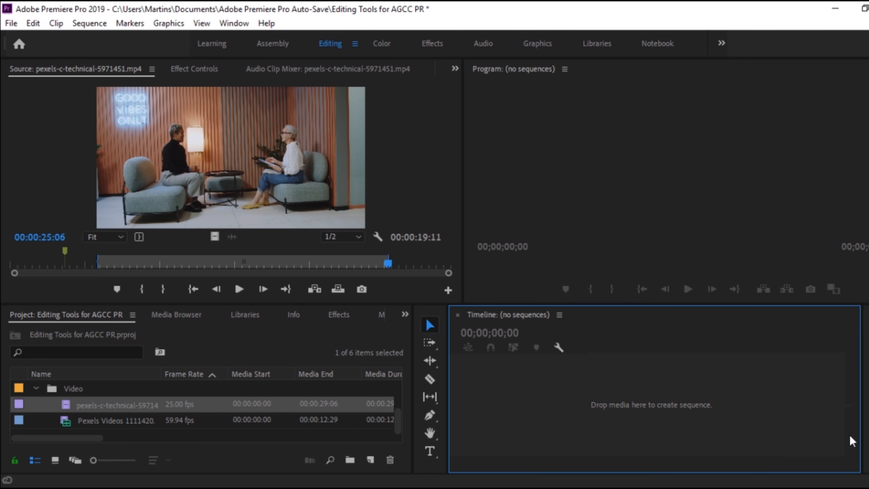
pyautogui.click(208, 172)
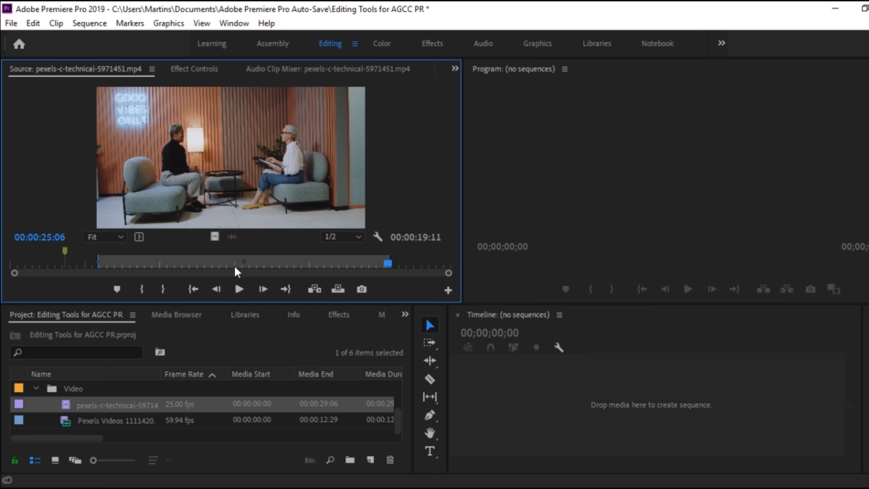
pyautogui.moveTo(254, 272); pyautogui.dragTo(607, 420)
pyautogui.moveTo(607, 419); pyautogui.dragTo(608, 419)
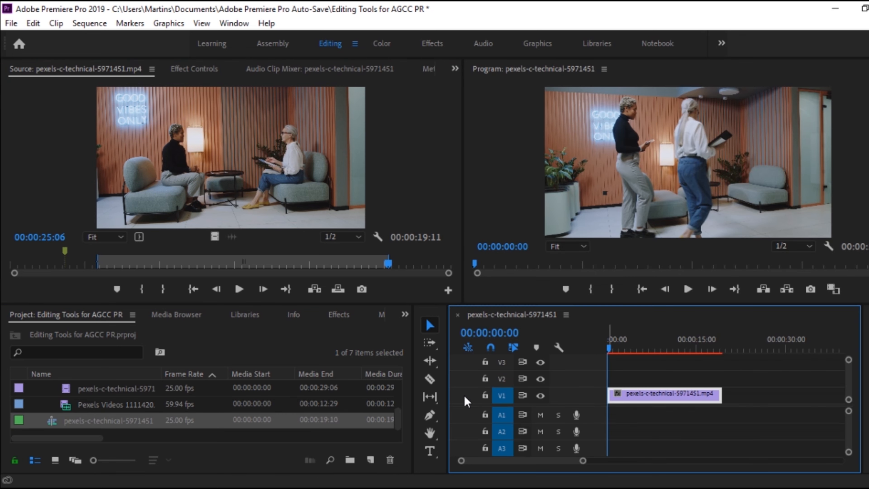
# Enlarge the timeline area in width and height, and select the clip on track V1.
pyautogui.moveTo(448, 394); pyautogui.dragTo(360, 394)
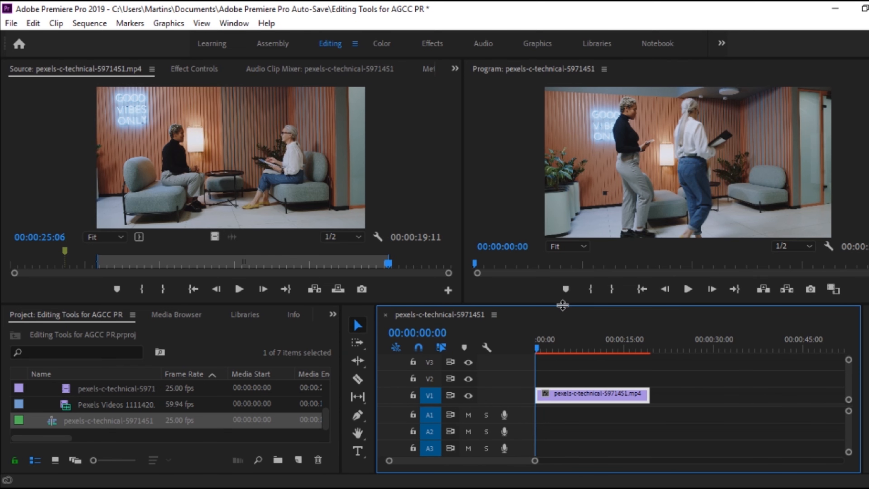
pyautogui.moveTo(562, 300); pyautogui.dragTo(562, 279)
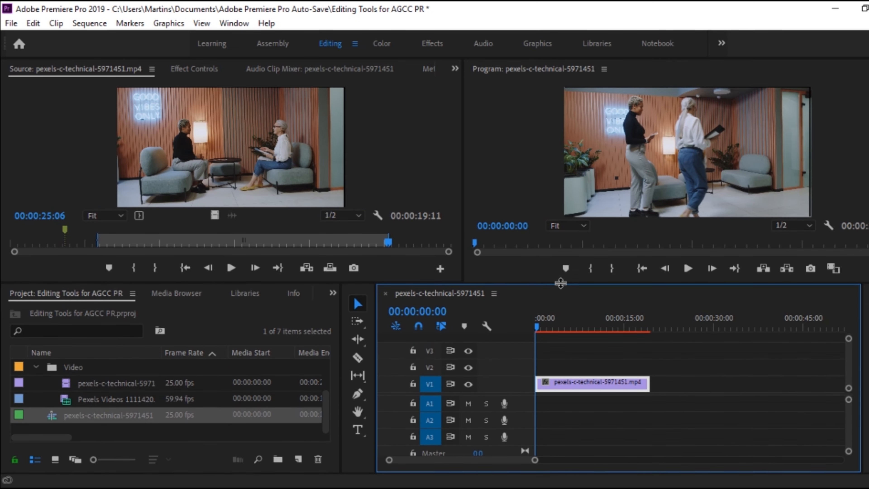
pyautogui.click(672, 390)
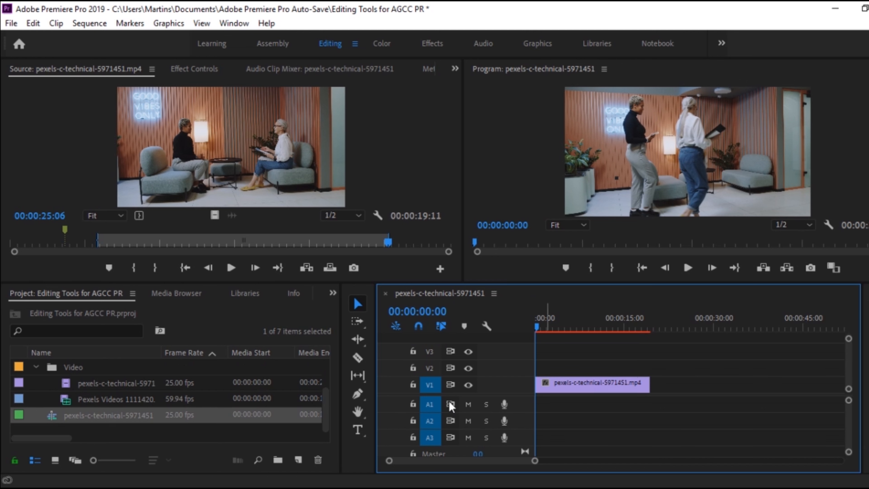
pyautogui.click(431, 385)
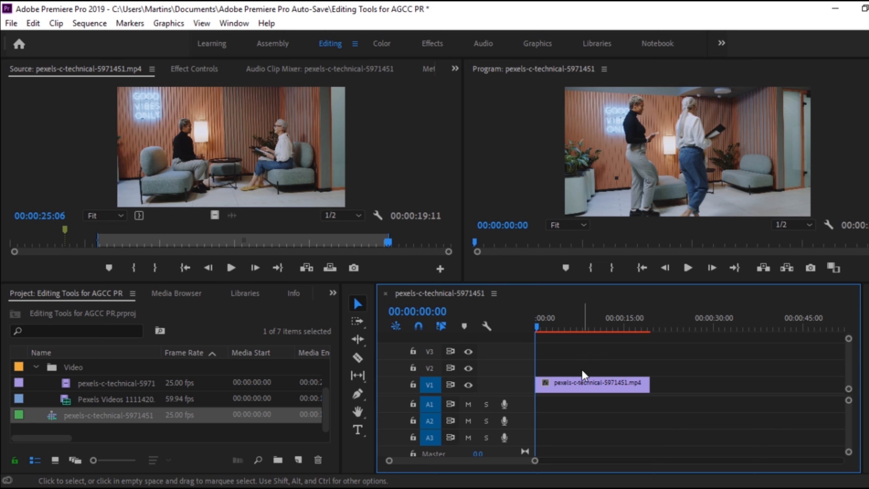
pyautogui.click(576, 392)
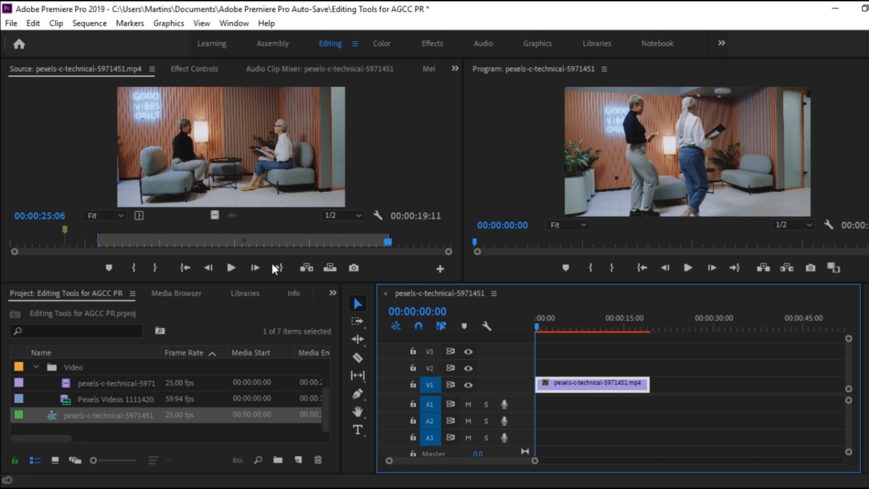
# Load Pexels Videos 1111420.mp4 from the Video bin in the Source monitor.
pyautogui.click(324, 422)
pyautogui.scroll(1, 325, 422)
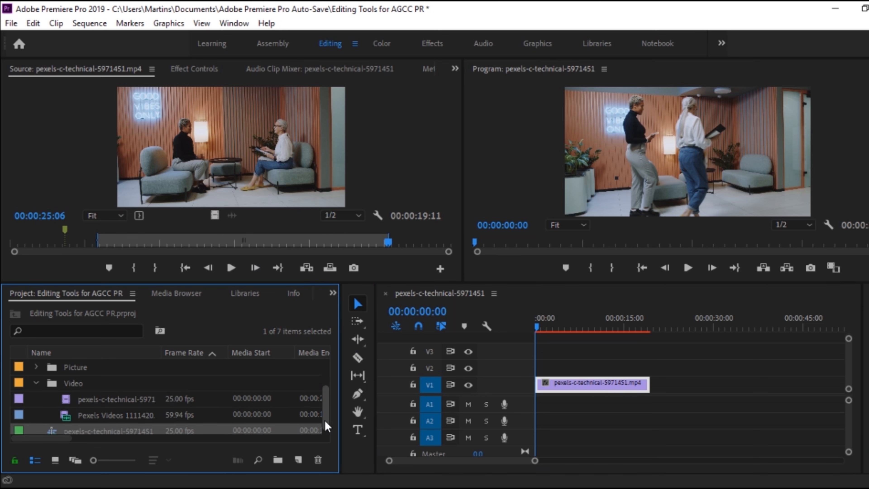
pyautogui.doubleClick(80, 401)
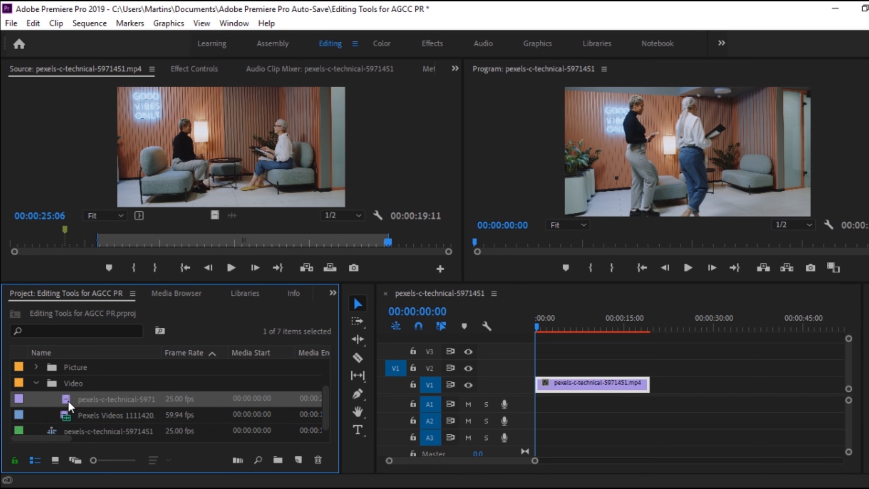
pyautogui.click(89, 401)
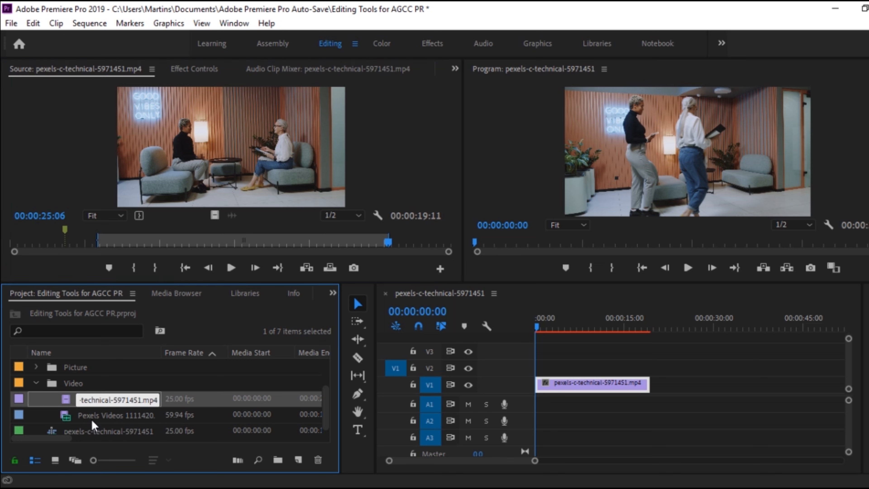
pyautogui.moveTo(325, 411); pyautogui.dragTo(326, 411)
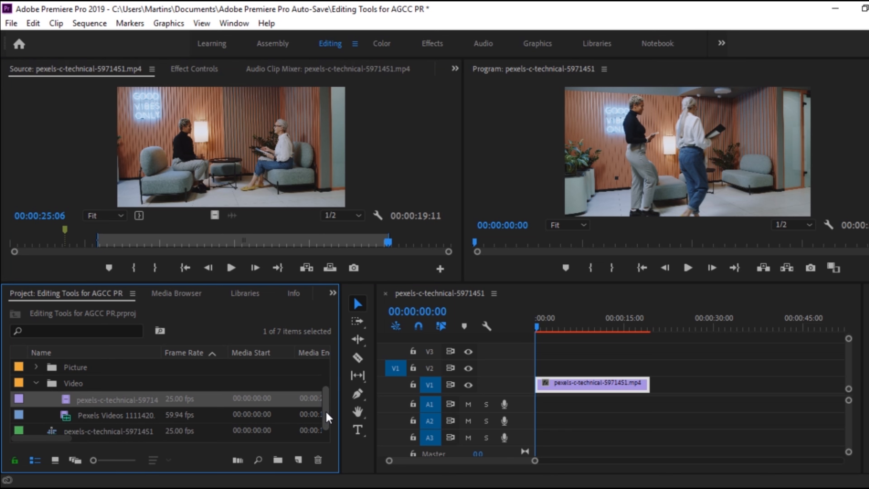
pyautogui.doubleClick(89, 416)
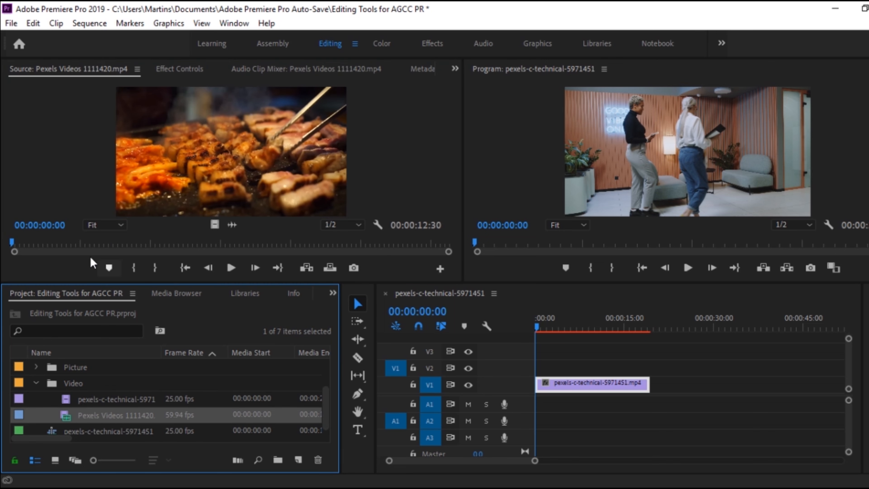
# Mark the food clip's In point at 00:00:02:08 and its Out point at 00:00:07:56.
pyautogui.click(86, 244)
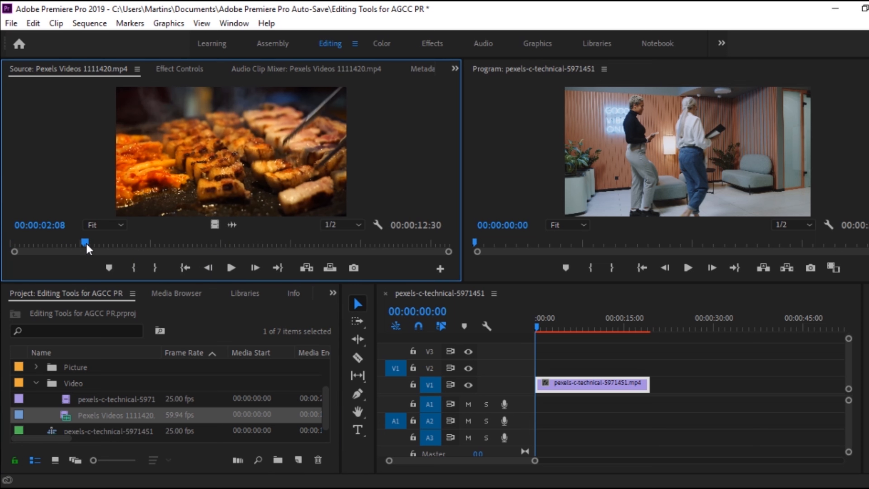
pyautogui.press('i')
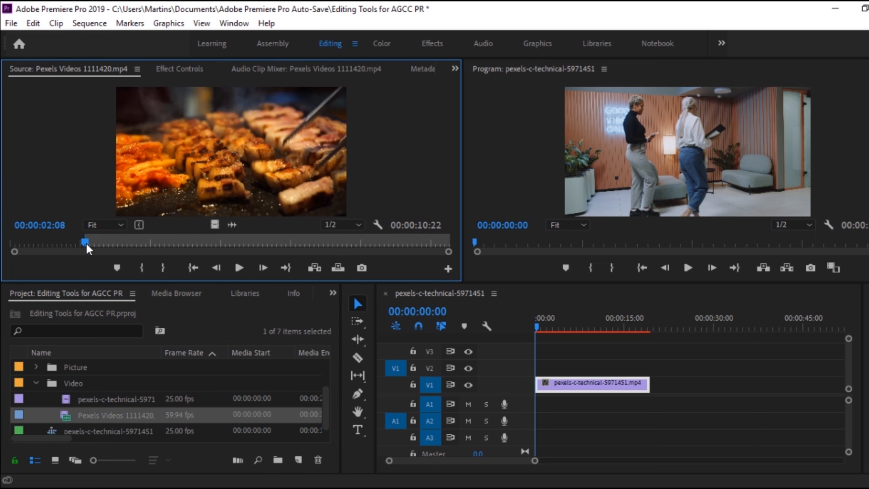
pyautogui.click(290, 250)
pyautogui.press('o')
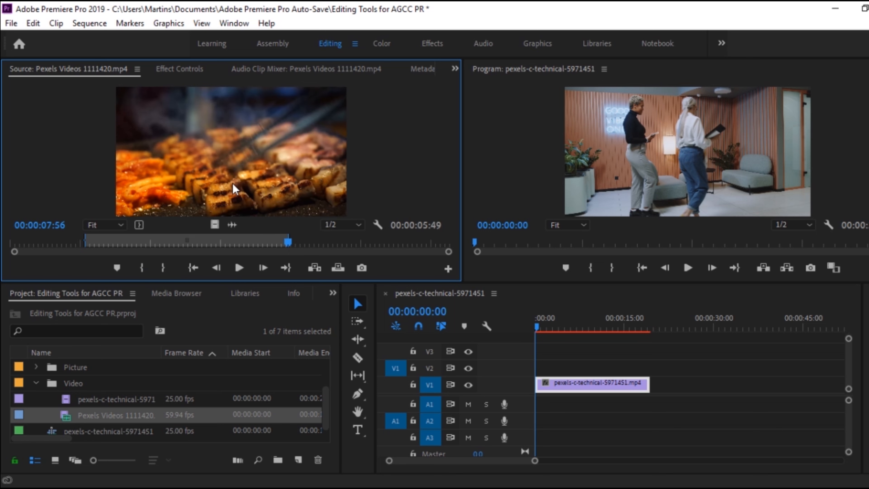
# Add only the video of the marked food clip to track V1, directly after the first clip.
pyautogui.moveTo(216, 225); pyautogui.dragTo(682, 411)
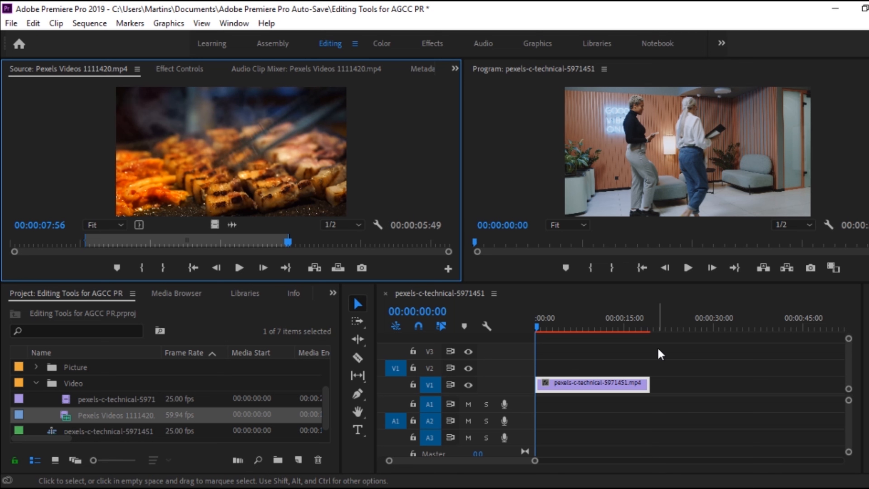
pyautogui.moveTo(214, 225); pyautogui.dragTo(651, 394)
pyautogui.click(396, 390)
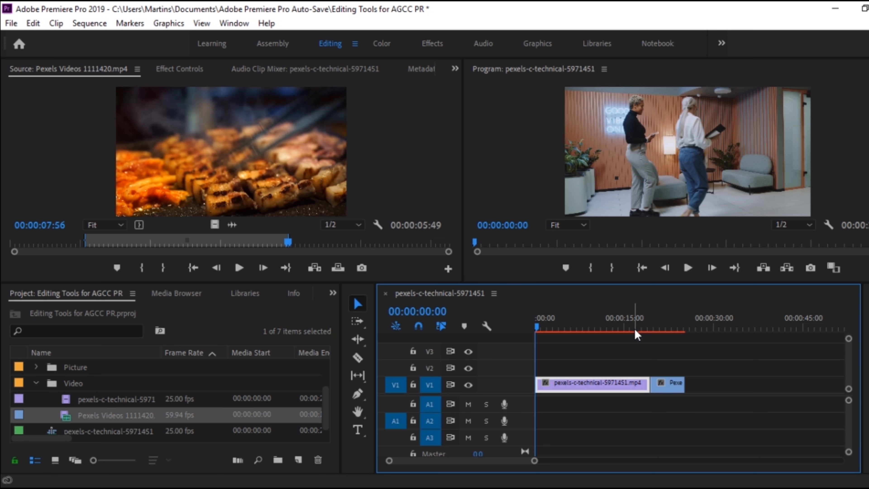
# Preview the sequence with the playhead at 00:00:17:01 on the first clip and at 00:00:21:04 on the food clip.
pyautogui.moveTo(637, 326)
pyautogui.mouseDown()
pyautogui.moveTo(660, 328)
pyautogui.moveTo(637, 328)
pyautogui.mouseUp()
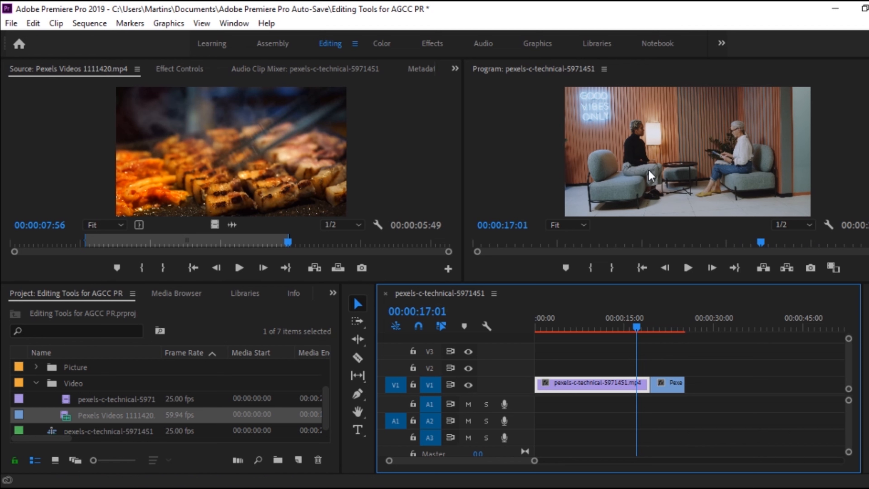
pyautogui.moveTo(640, 327); pyautogui.dragTo(663, 338)
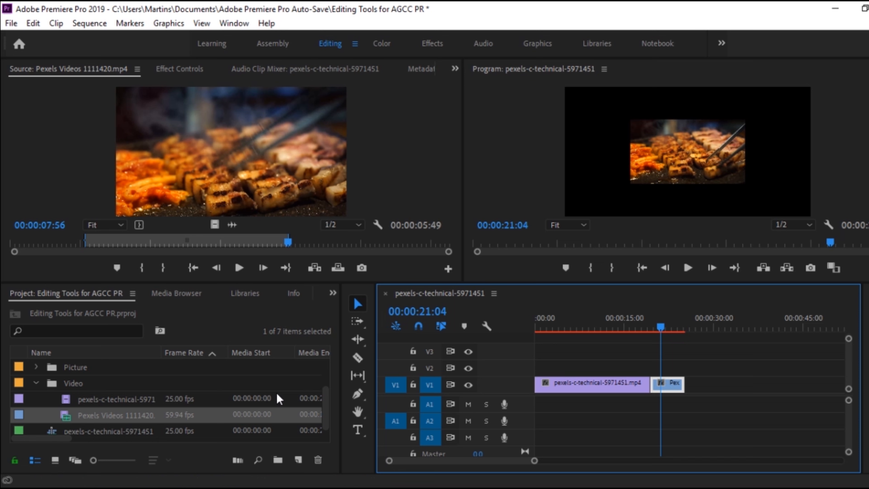
# Load pexels-c-technical-5971451.mp4 in the Source monitor and mark its In point at 00:00:00:12 and Out point at 00:00:06:18.
pyautogui.doubleClick(100, 400)
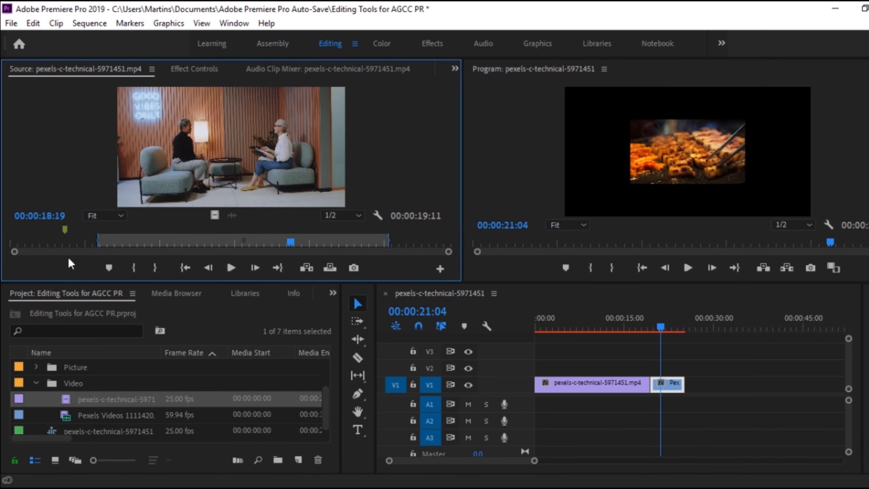
pyautogui.moveTo(65, 243); pyautogui.dragTo(19, 250)
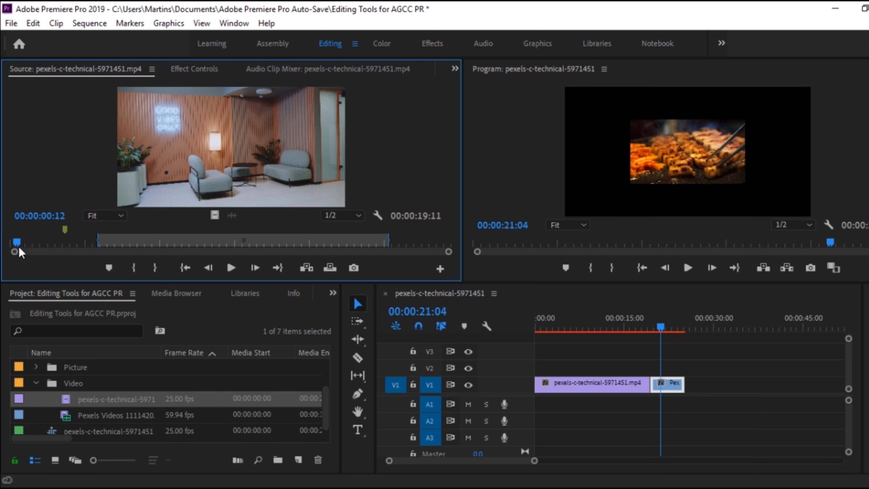
pyautogui.press('i')
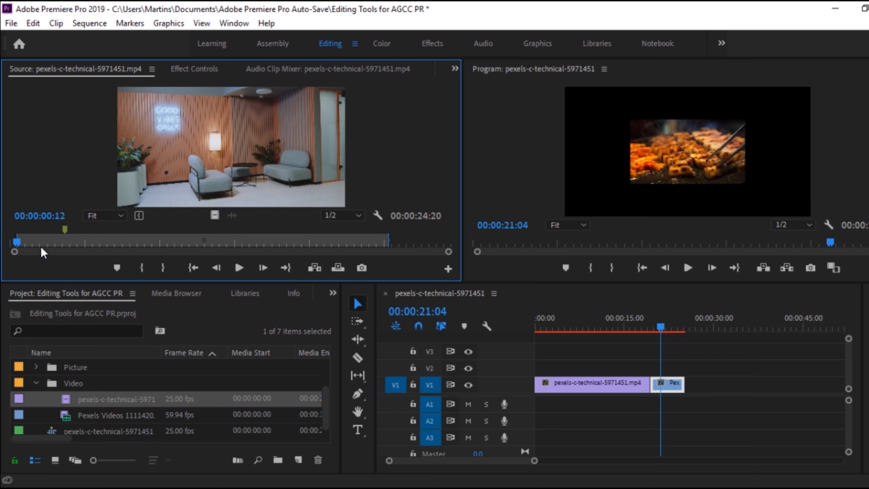
pyautogui.click(113, 239)
pyautogui.press('o')
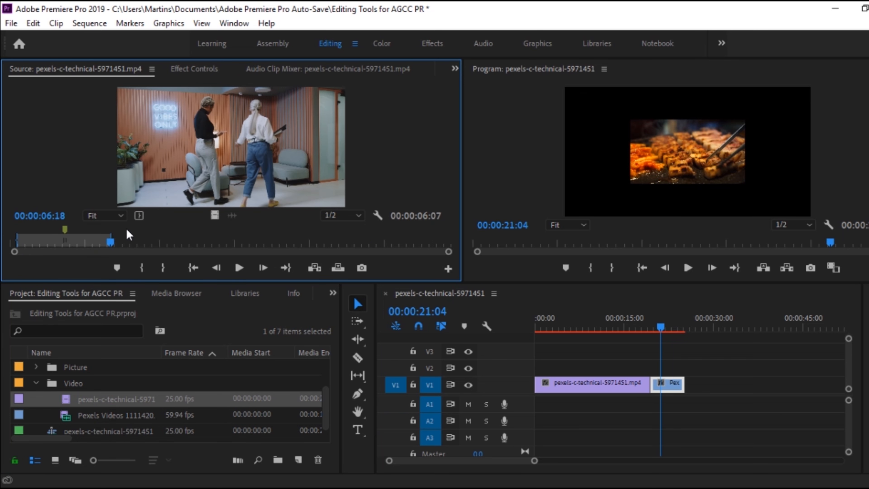
# Place the marked office footage on track V2 above the first clip and move the playhead onto it at 00:00:06:15.
pyautogui.moveTo(211, 208); pyautogui.dragTo(561, 365)
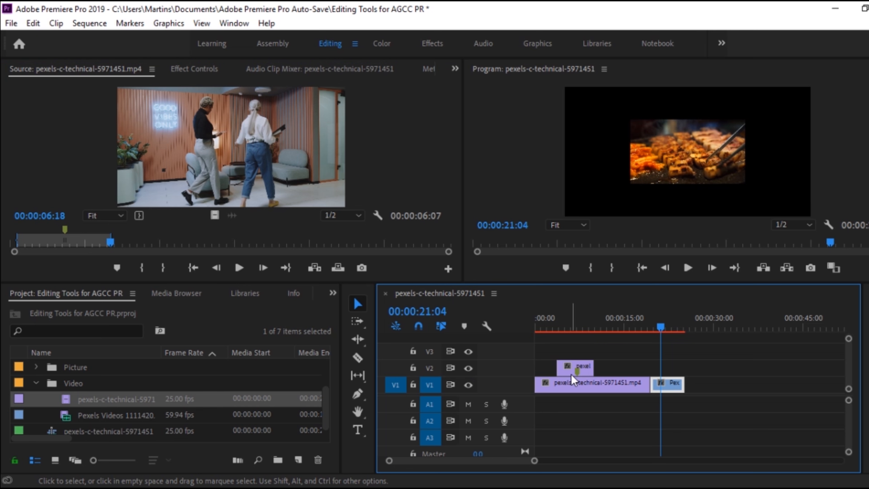
pyautogui.moveTo(577, 322); pyautogui.dragTo(570, 325)
# Delete the office clip from track V2 and move the food clip from V1 into its place above the first clip.
pyautogui.click(587, 368)
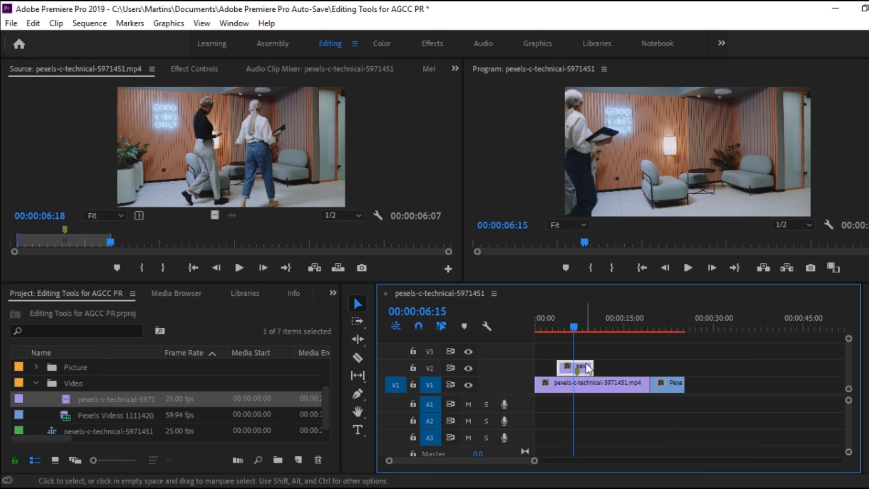
pyautogui.click(581, 384)
pyautogui.click(584, 371)
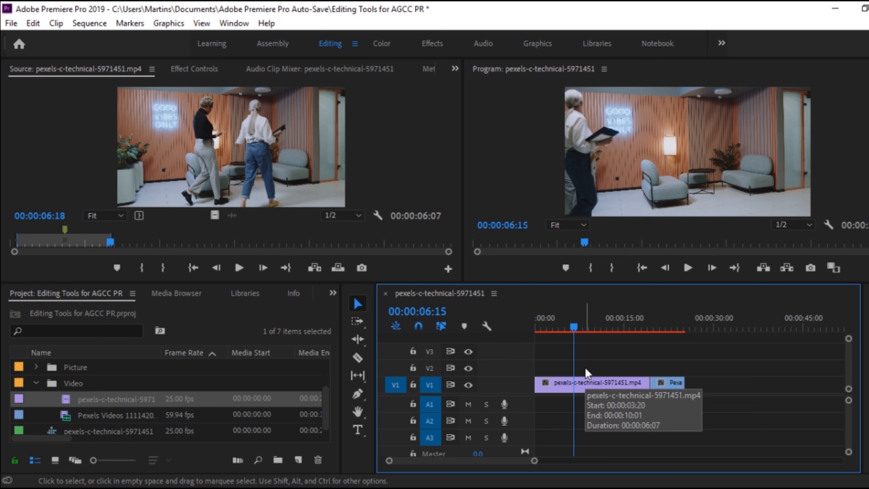
pyautogui.press('Delete')
pyautogui.moveTo(667, 383); pyautogui.dragTo(587, 368)
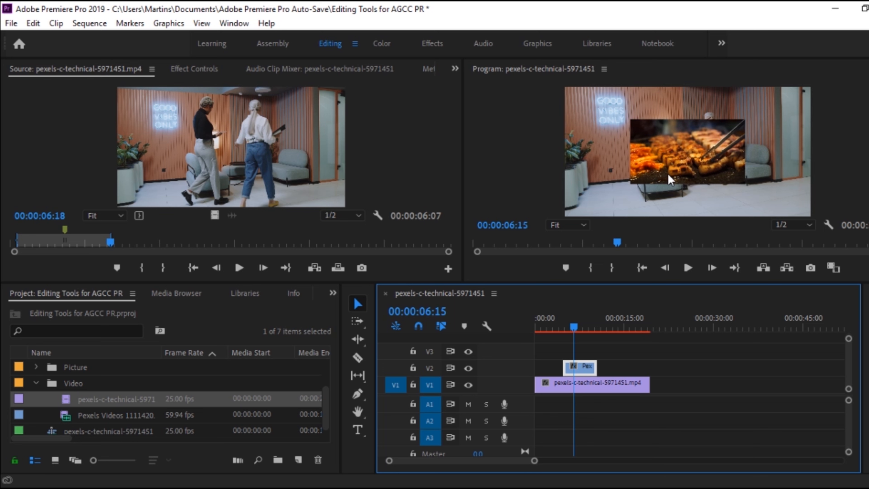
# Add download (2).png from the Picture bin to track V2 above the end of the first clip and view it at 00:00:16:12.
pyautogui.click(37, 368)
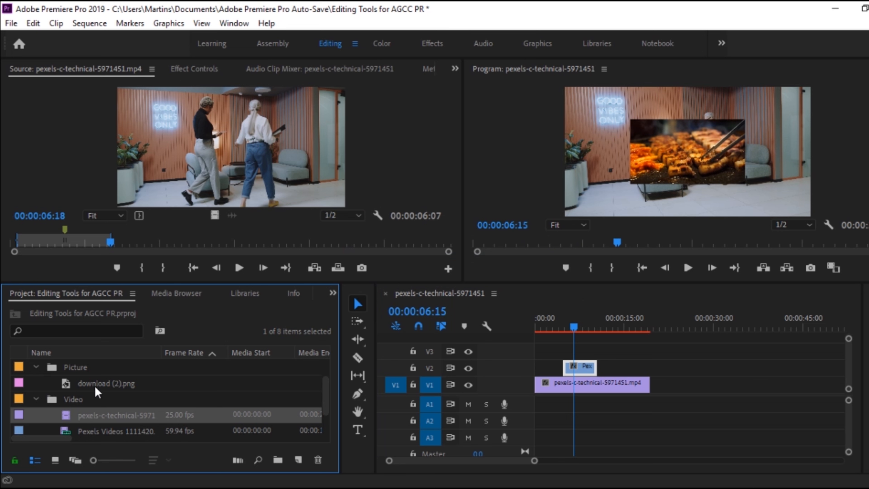
pyautogui.click(87, 387)
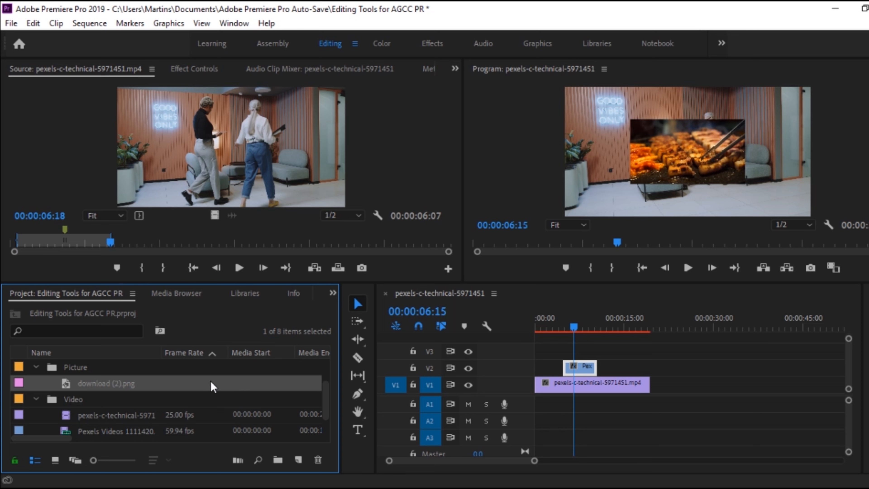
pyautogui.moveTo(91, 386); pyautogui.dragTo(158, 402)
pyautogui.moveTo(233, 398); pyautogui.dragTo(615, 365)
pyautogui.moveTo(632, 321); pyautogui.dragTo(635, 321)
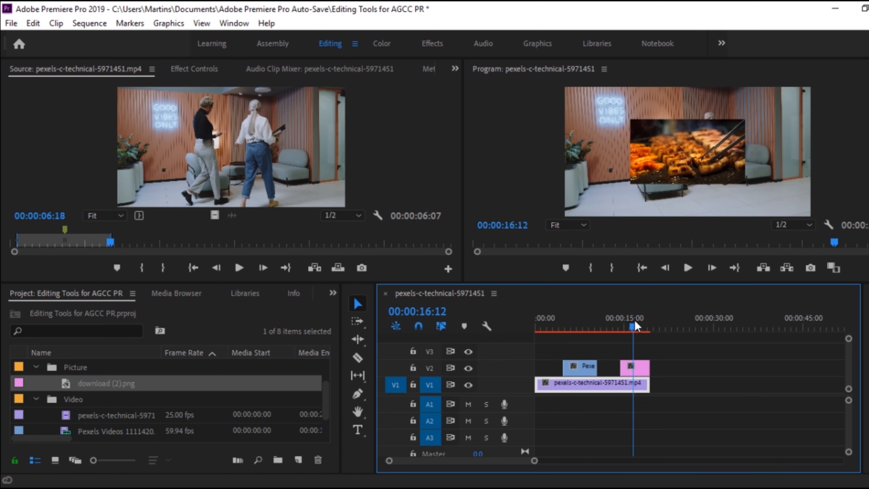
pyautogui.click(638, 366)
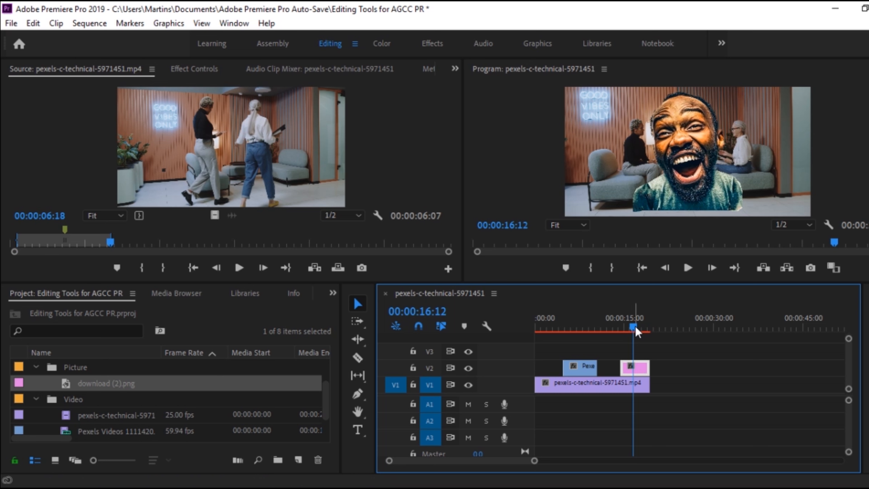
# Move the food clip and the picture to track V1, in sequence after the first clip, and return the playhead to 00:00:00:00.
pyautogui.moveTo(634, 330); pyautogui.dragTo(591, 330)
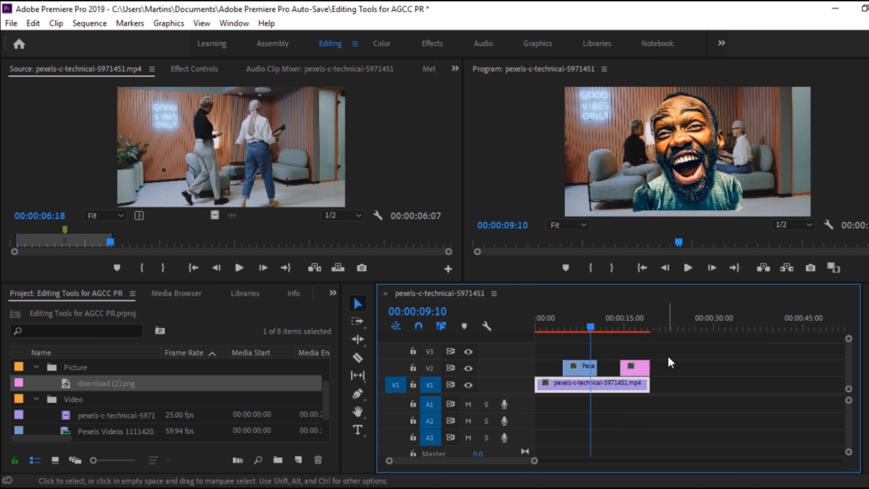
pyautogui.moveTo(582, 368); pyautogui.dragTo(699, 382)
pyautogui.click(603, 329)
pyautogui.moveTo(615, 334); pyautogui.dragTo(537, 330)
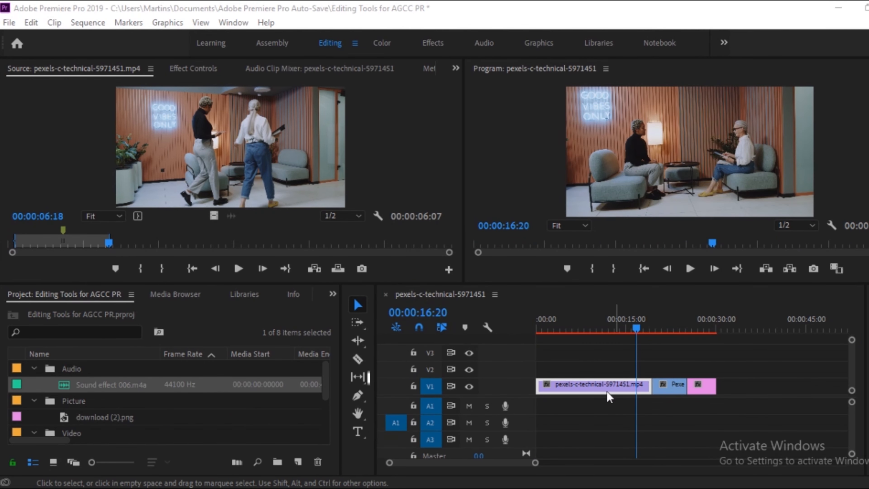
# Load Sound effect 006.m4a from the Audio bin in the Source monitor and play its opening seconds.
pyautogui.moveTo(325, 381)
pyautogui.mouseDown()
pyautogui.moveTo(325, 420)
pyautogui.moveTo(325, 383)
pyautogui.mouseUp()
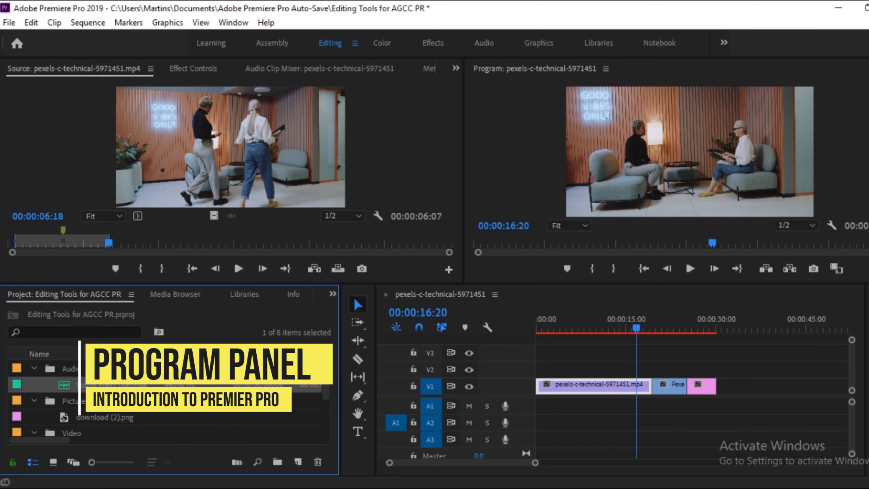
pyautogui.doubleClick(68, 389)
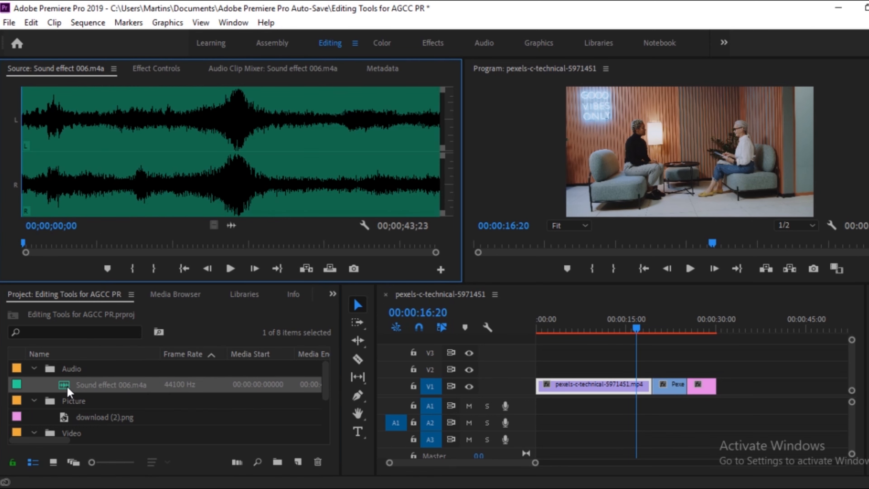
pyautogui.click(230, 270)
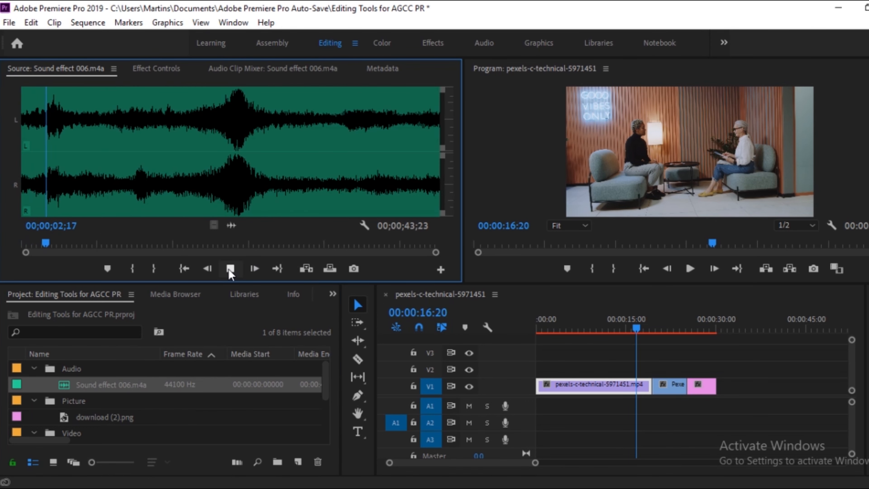
pyautogui.click(230, 269)
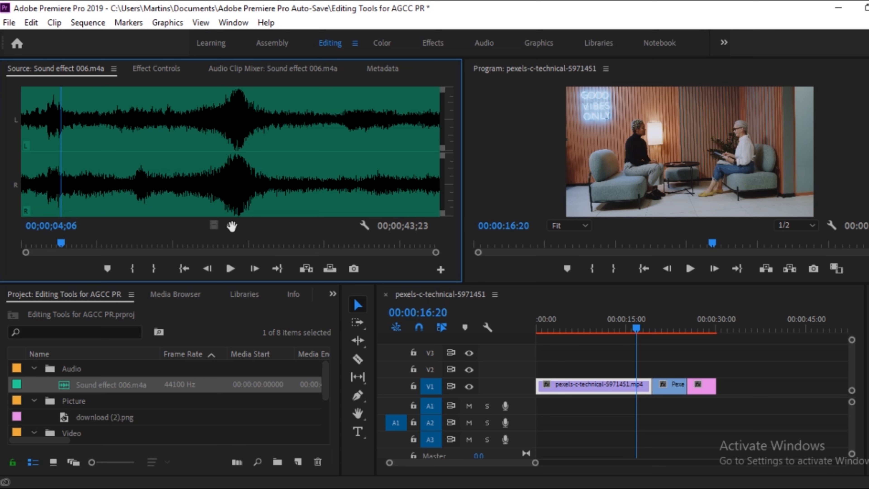
# Add the sound effect to track A1, starting at the beginning of the sequence.
pyautogui.moveTo(349, 304); pyautogui.dragTo(540, 406)
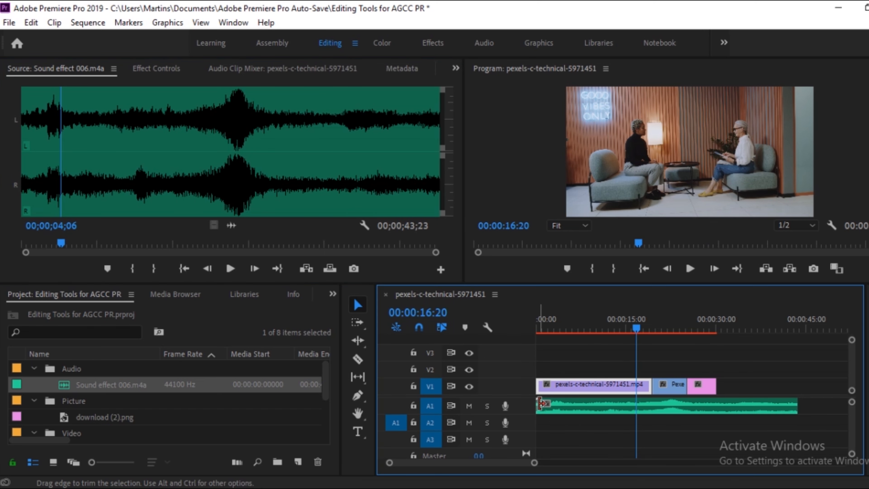
pyautogui.click(572, 407)
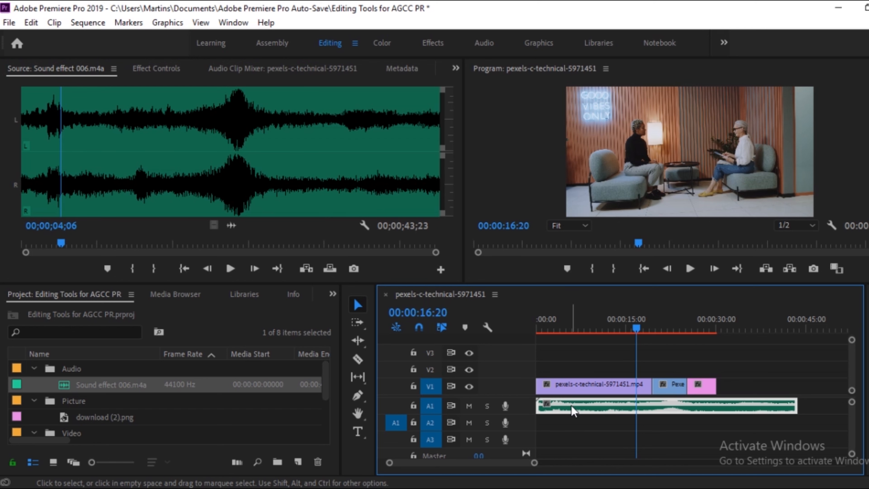
pyautogui.click(571, 425)
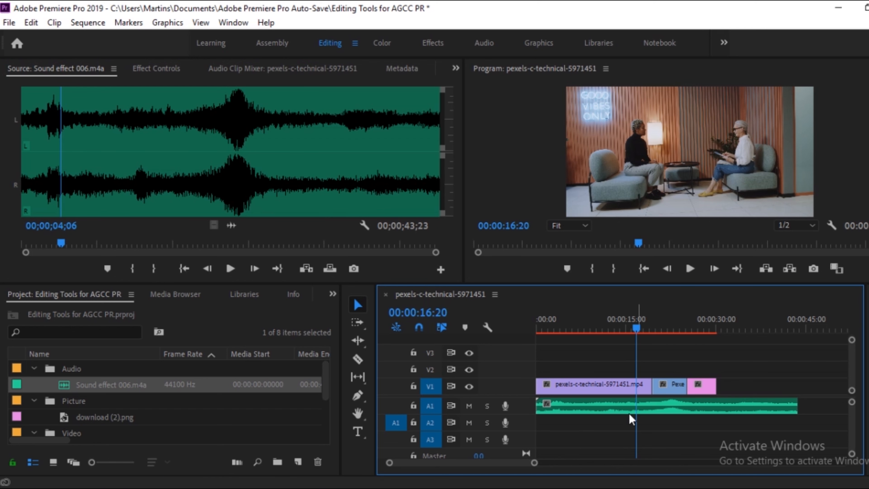
# Play a few seconds of the source sound effect, and play the sequence from its start into the food clip.
pyautogui.moveTo(637, 332); pyautogui.dragTo(481, 364)
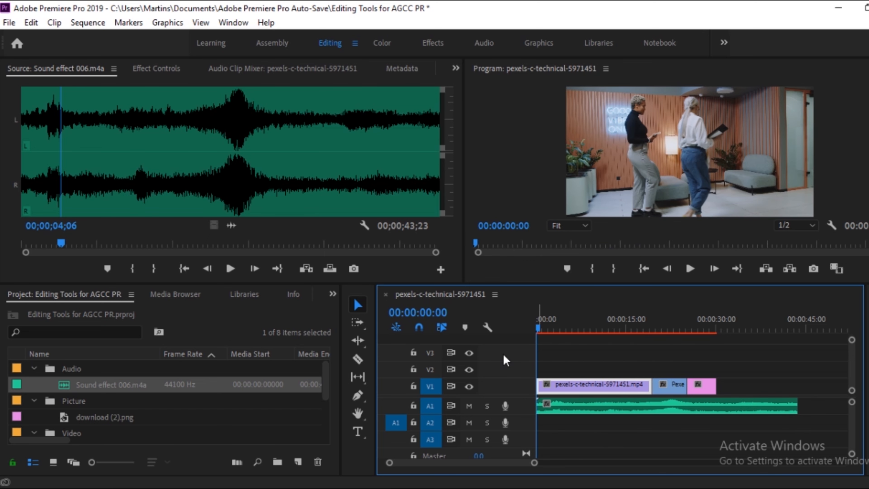
pyautogui.click(230, 268)
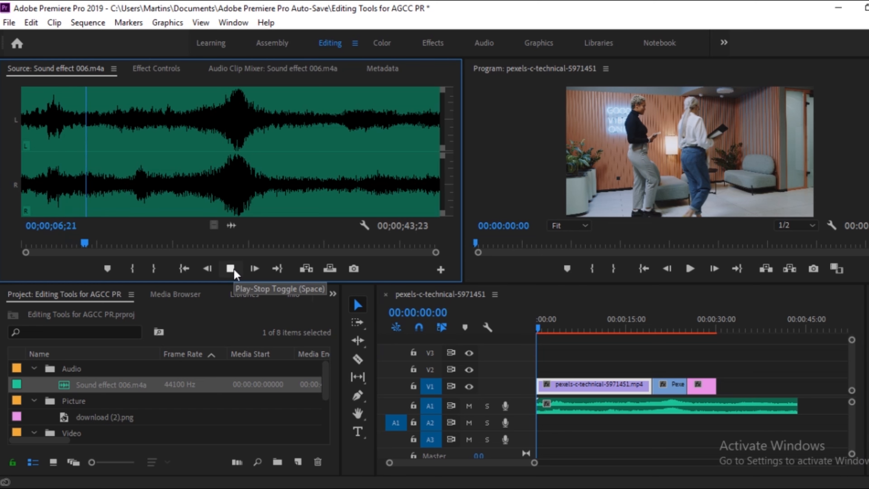
pyautogui.click(230, 269)
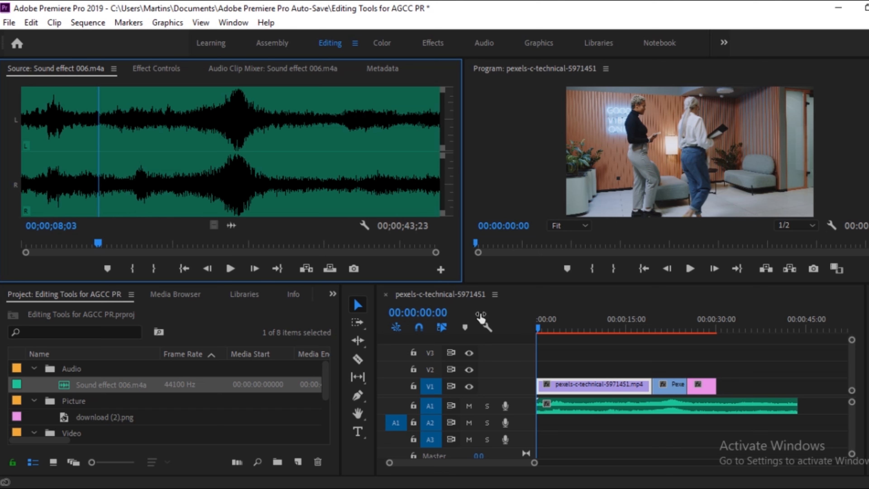
pyautogui.click(608, 413)
pyautogui.click(689, 270)
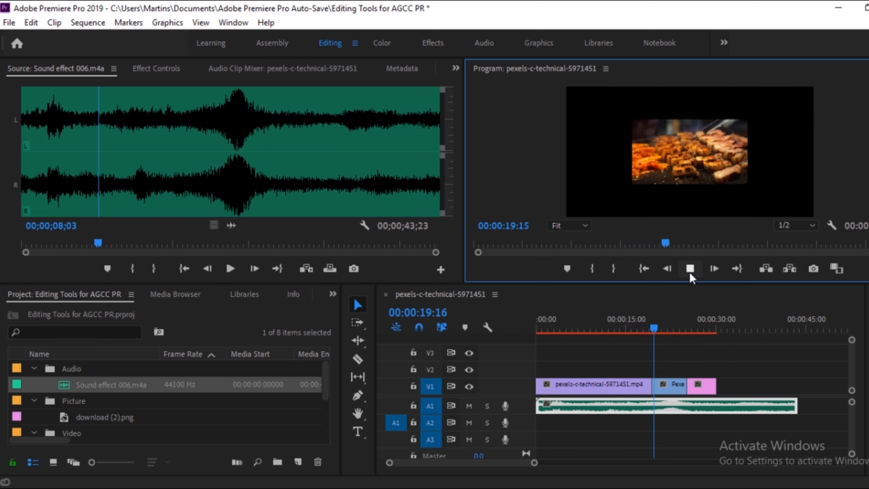
pyautogui.click(690, 270)
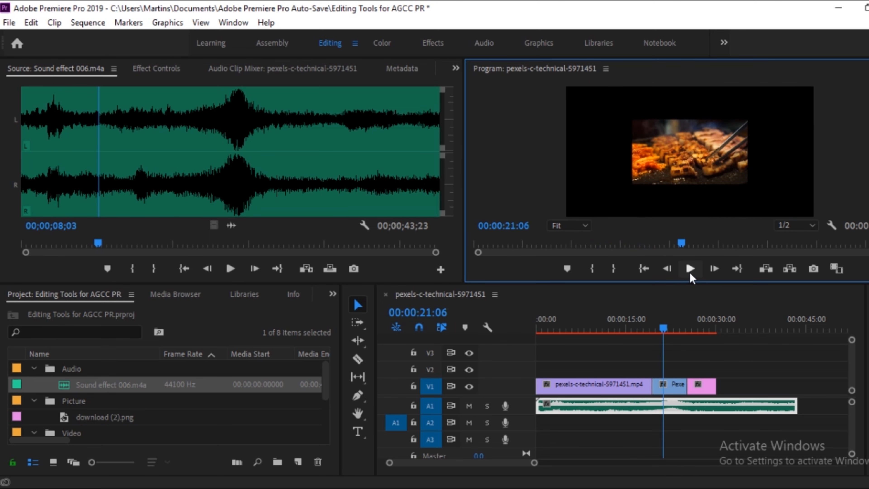
# Move the playhead to 00:00:21:04, select the food clip, and select Motion in its effect controls to show the transform handles.
pyautogui.click(637, 326)
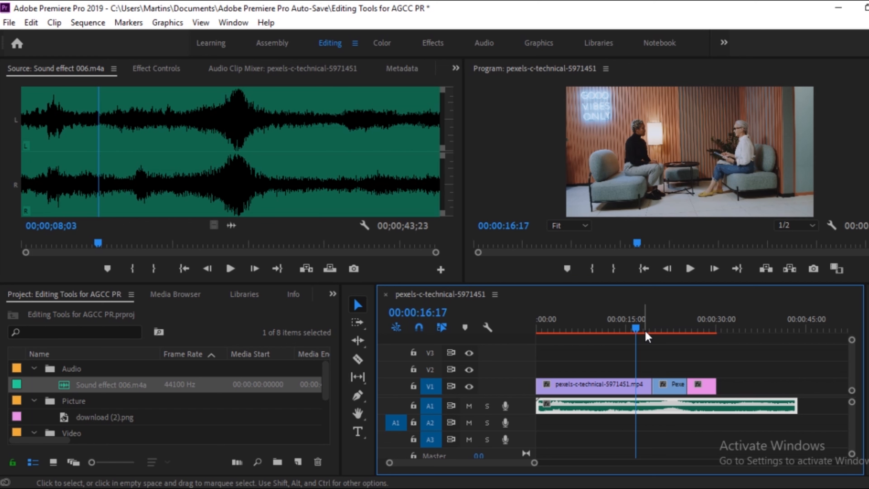
pyautogui.moveTo(637, 328); pyautogui.dragTo(666, 335)
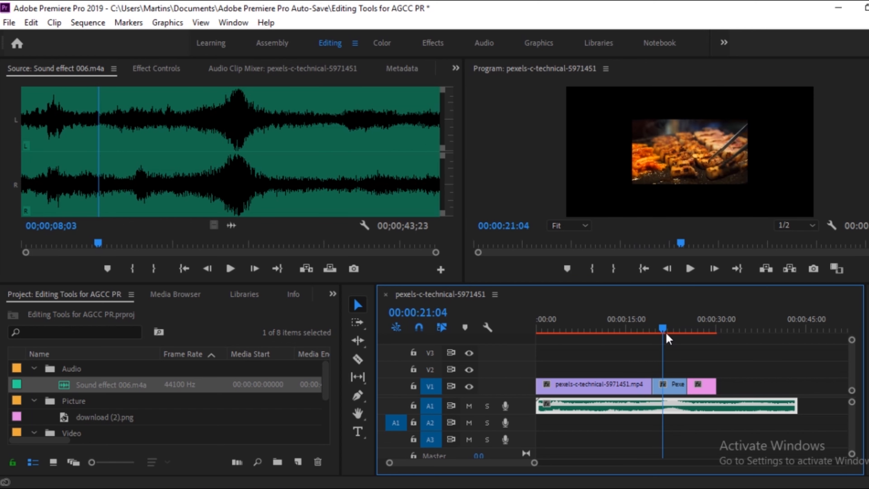
pyautogui.click(673, 390)
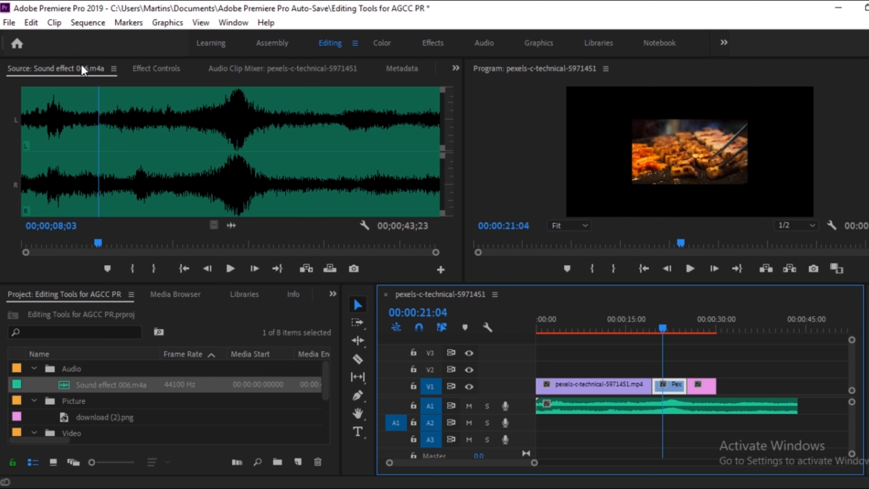
pyautogui.click(166, 70)
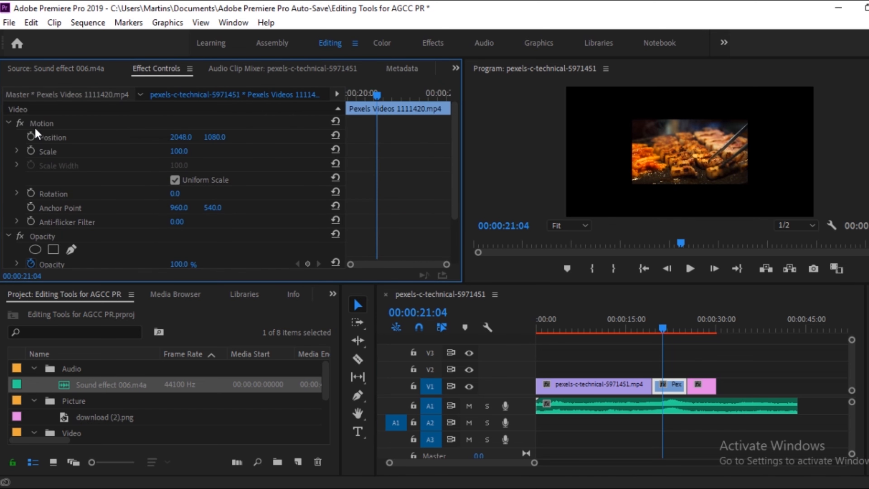
pyautogui.click(46, 127)
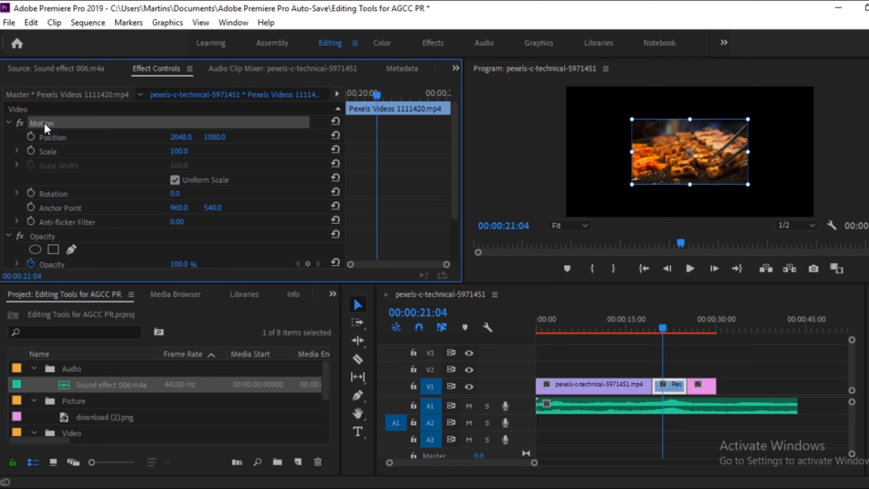
pyautogui.click(672, 394)
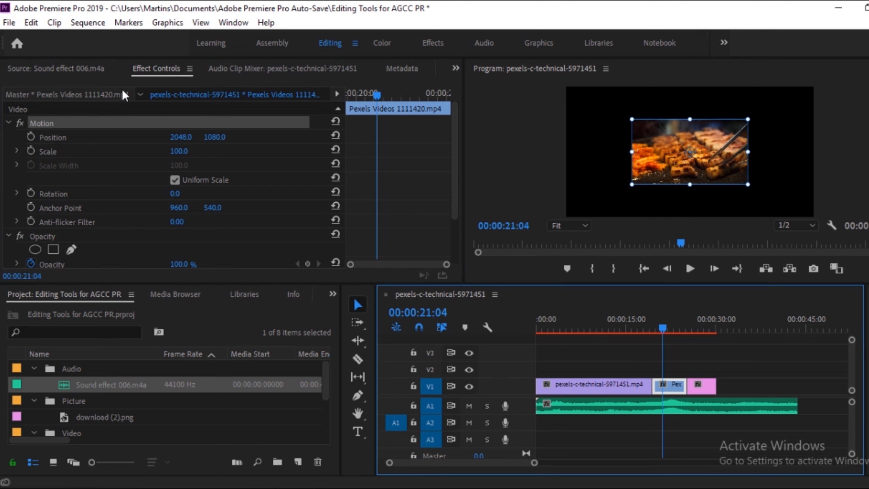
pyautogui.click(153, 77)
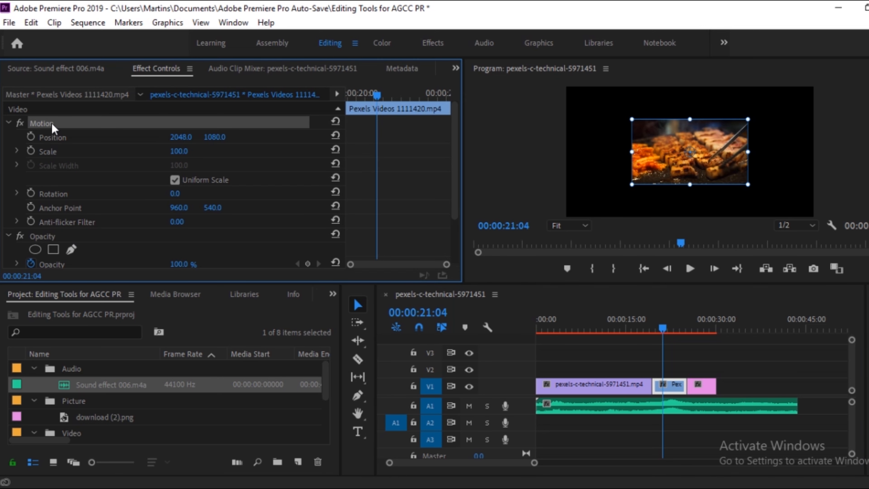
# Collapse the food clip's Opacity settings and set its Motion scale to 213.
pyautogui.click(8, 123)
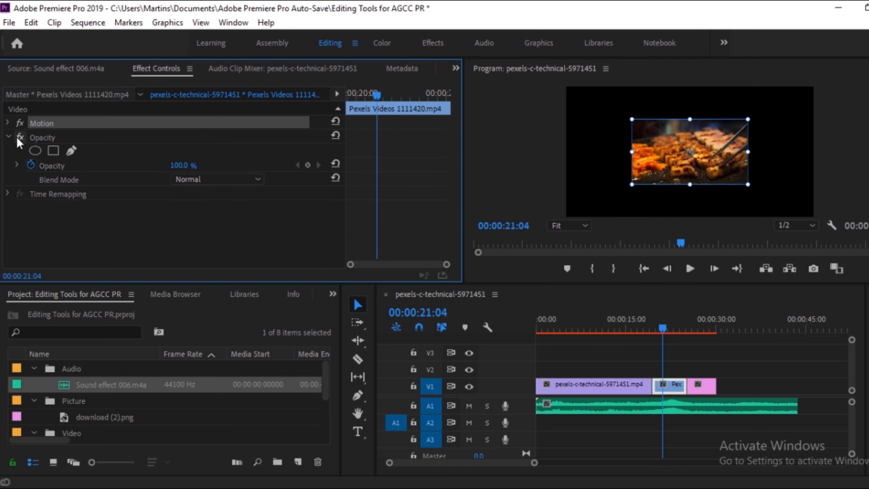
pyautogui.click(7, 138)
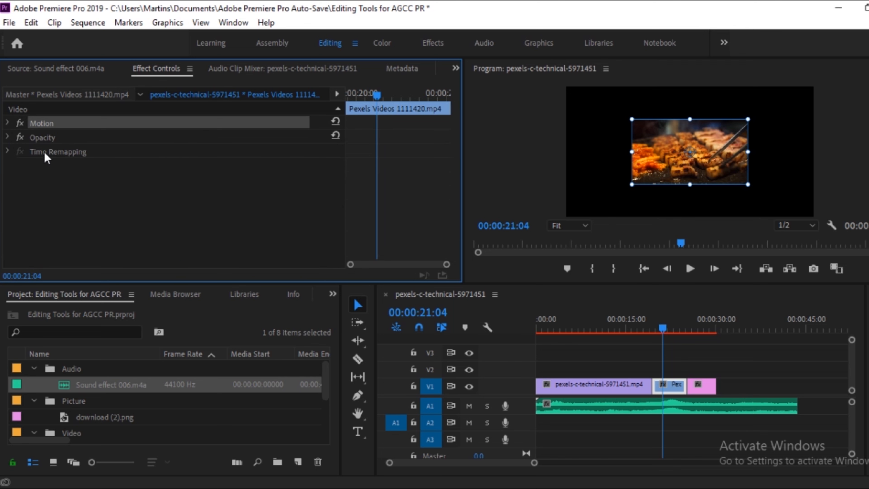
pyautogui.click(75, 191)
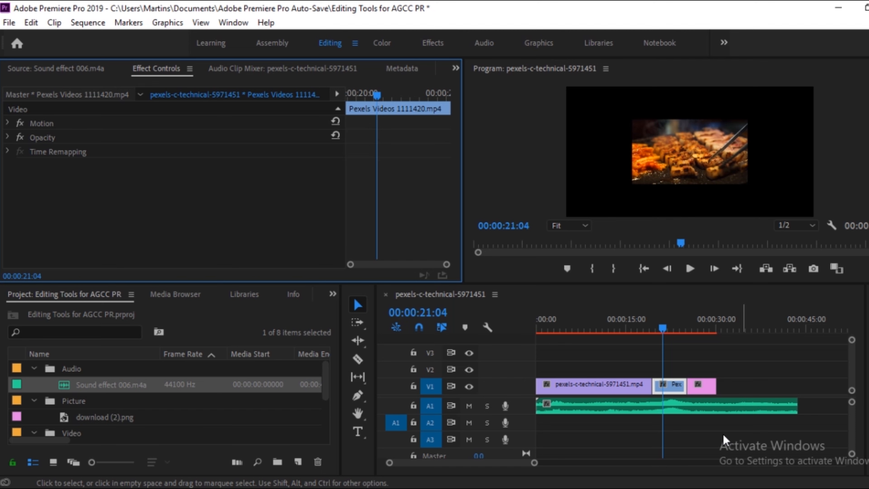
pyautogui.click(675, 390)
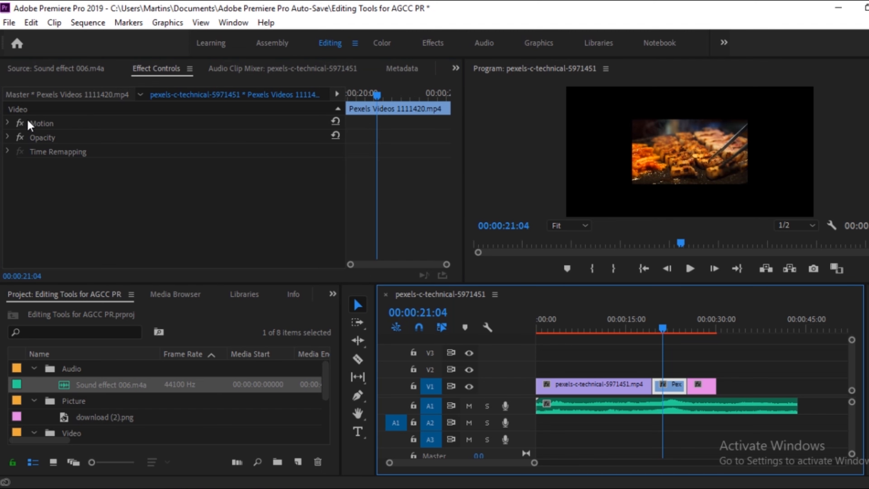
pyautogui.click(7, 124)
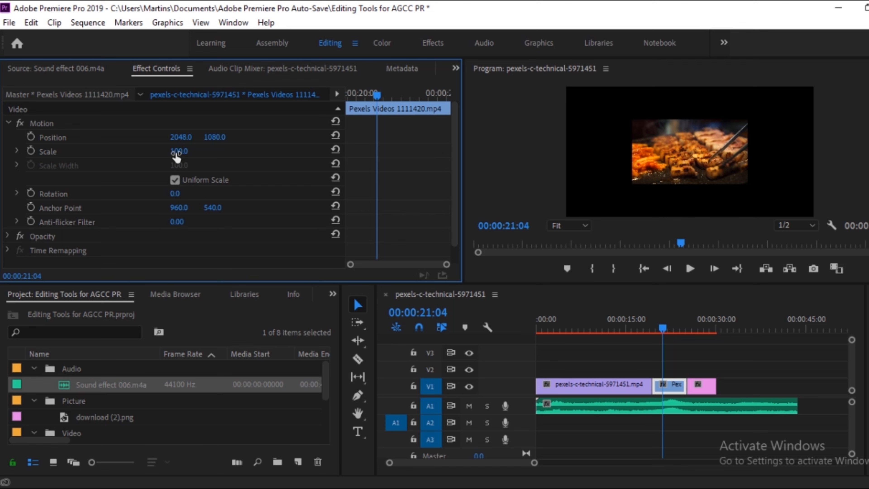
pyautogui.moveTo(177, 154)
pyautogui.mouseDown()
pyautogui.moveTo(215, 154)
pyautogui.moveTo(189, 151)
pyautogui.mouseUp()
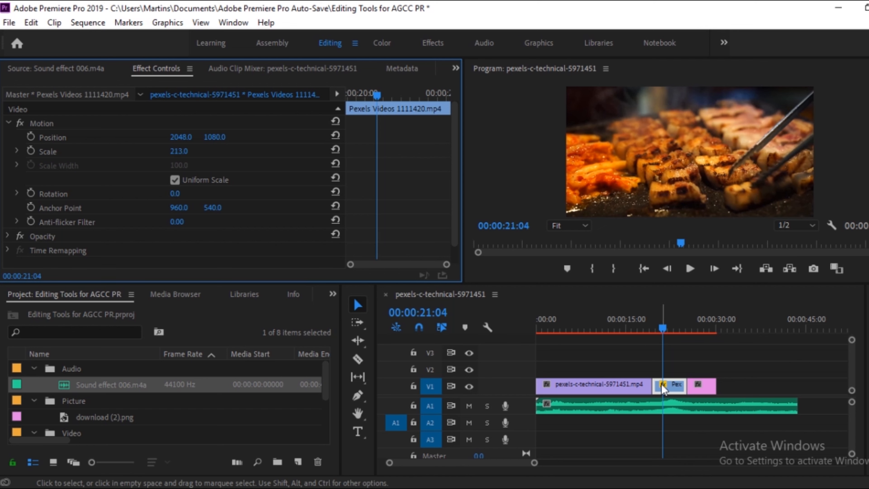
# Scrub the sequence through the enlarged food clip and park the playhead on the picture clip at 00:00:27:03.
pyautogui.moveTo(650, 327); pyautogui.dragTo(599, 328)
pyautogui.moveTo(536, 330); pyautogui.dragTo(662, 339)
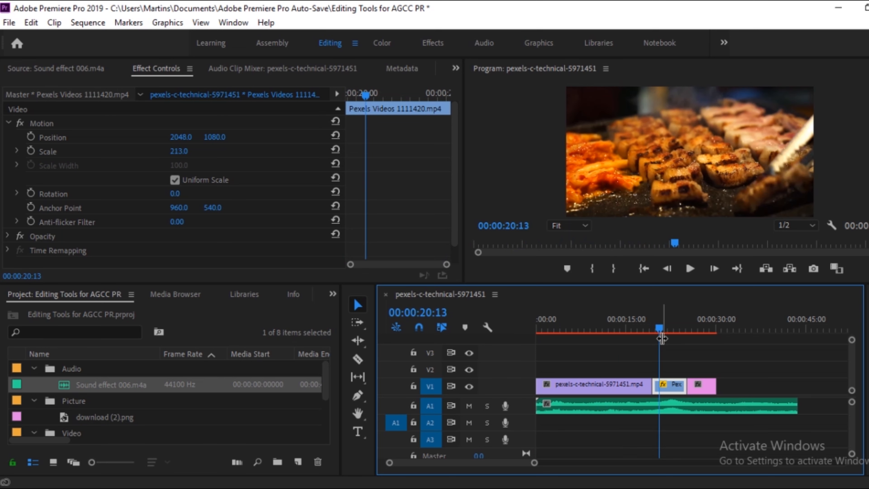
pyautogui.click(630, 331)
pyautogui.click(656, 324)
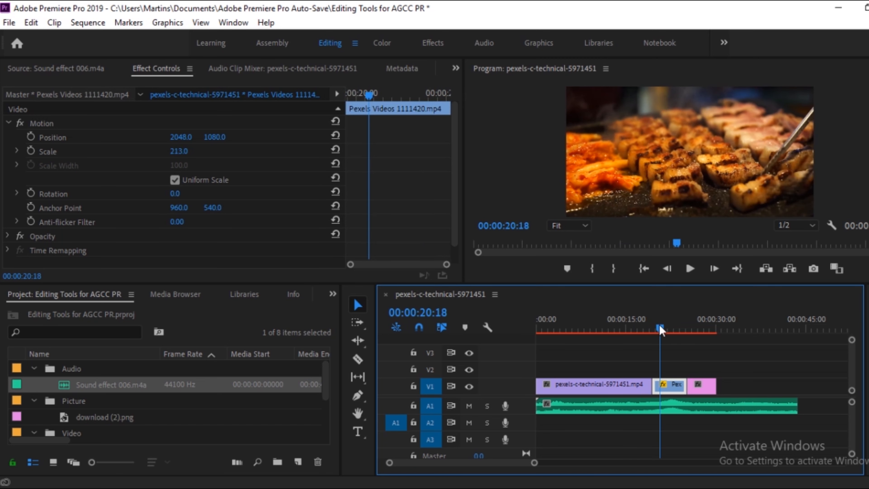
pyautogui.click(695, 322)
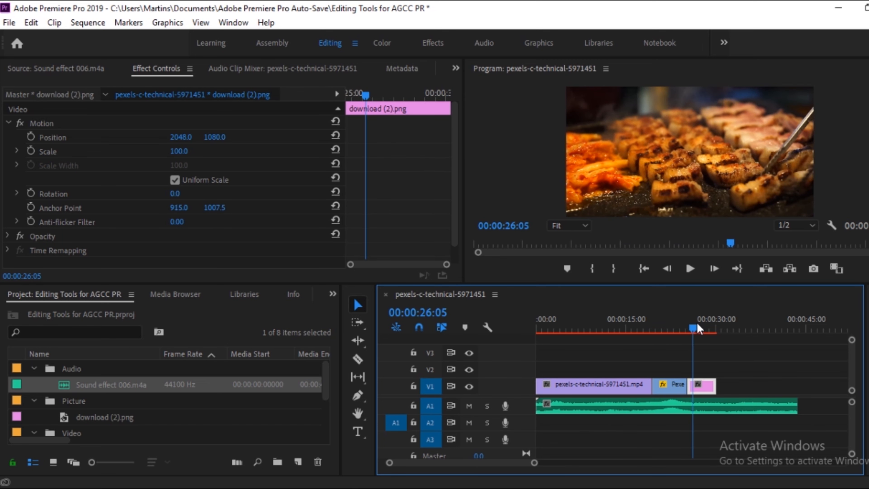
pyautogui.click(699, 325)
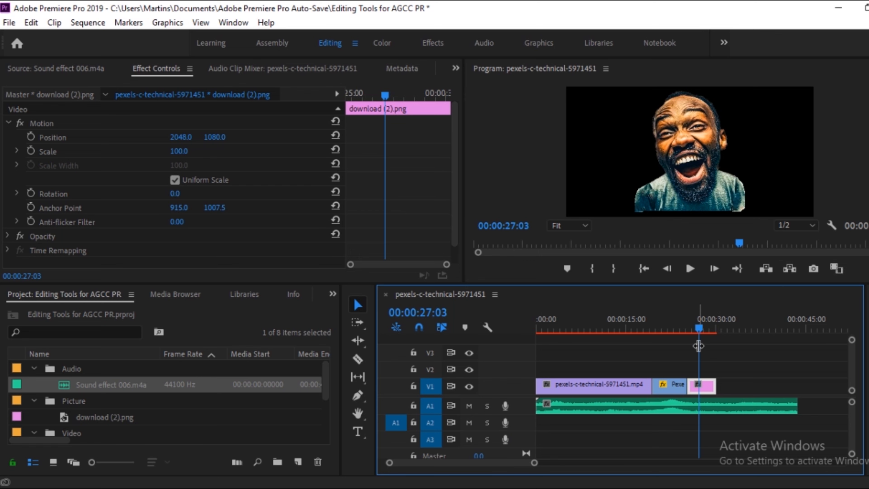
# Return the sequence playhead to the start and load pexels-c-technical-5971451.mp4 from the Video bin in the Source monitor.
pyautogui.click(528, 77)
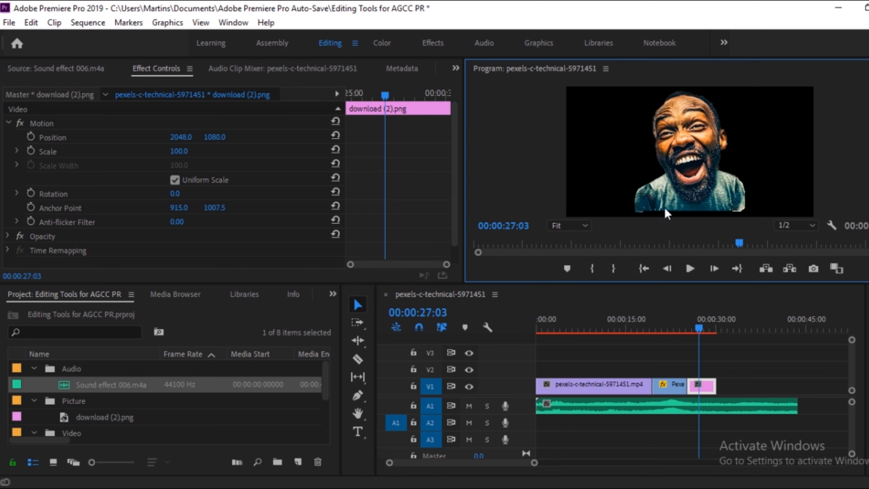
pyautogui.moveTo(601, 249); pyautogui.dragTo(470, 260)
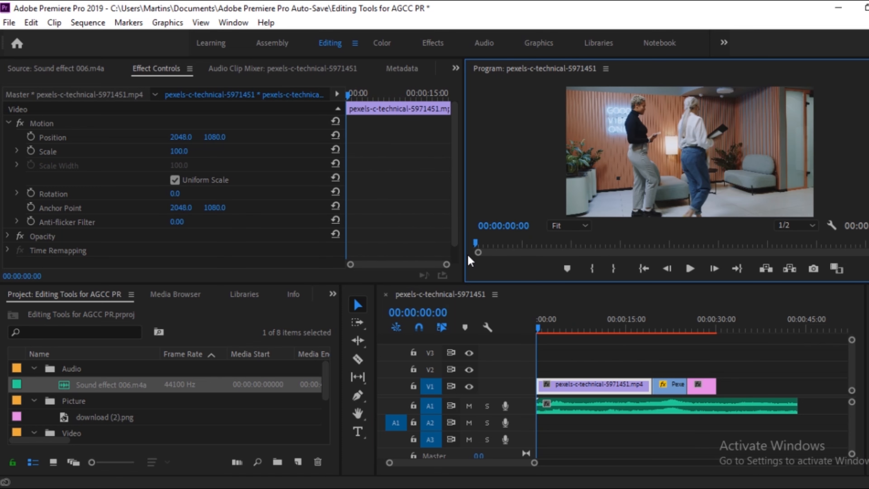
pyautogui.click(43, 68)
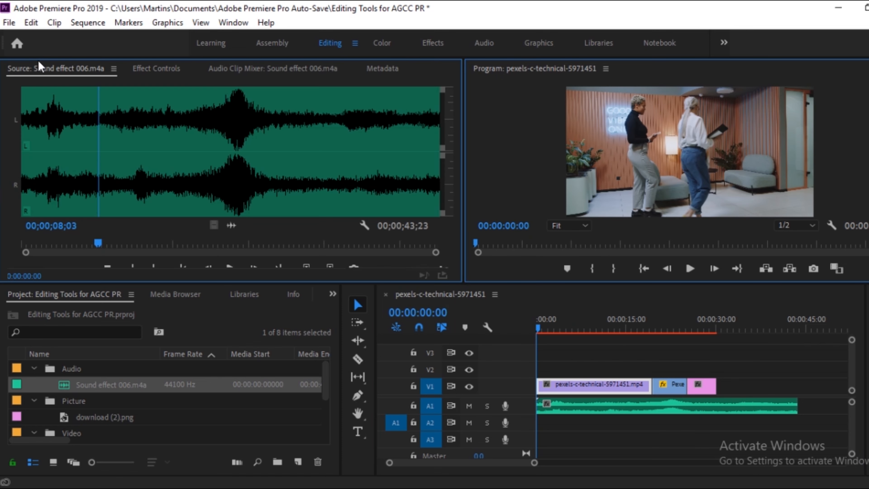
pyautogui.click(79, 433)
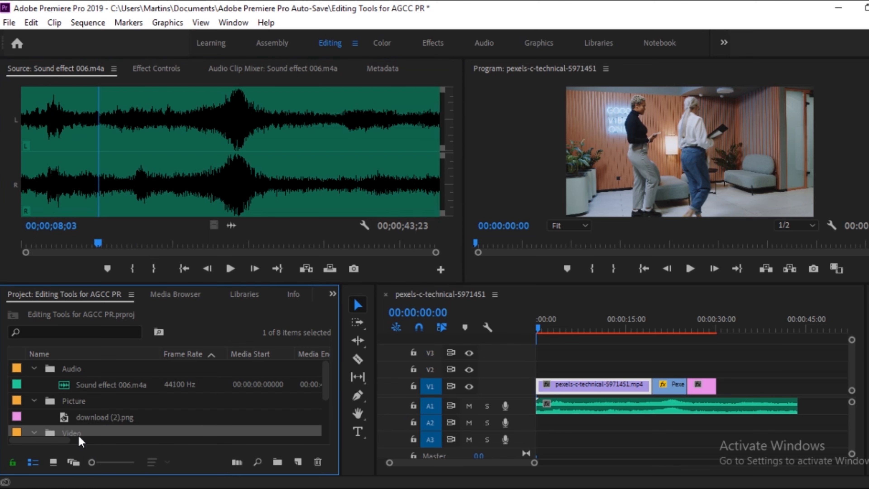
pyautogui.scroll(-1, 327, 390)
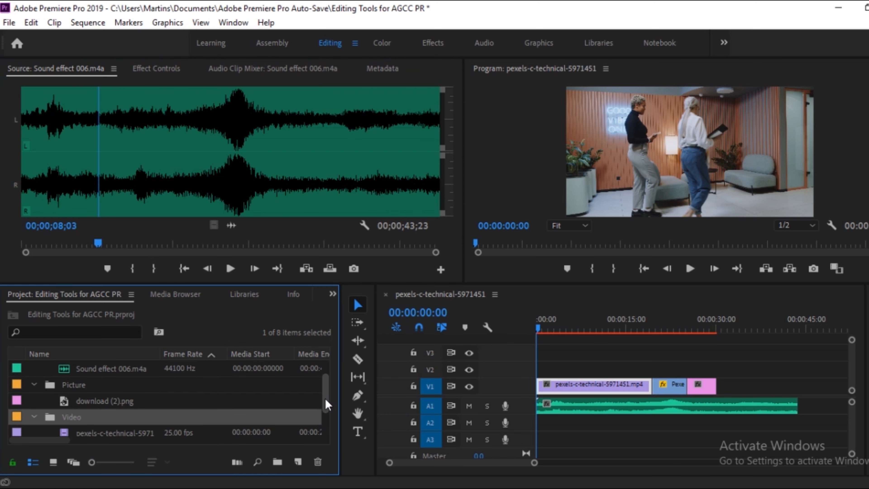
pyautogui.doubleClick(109, 433)
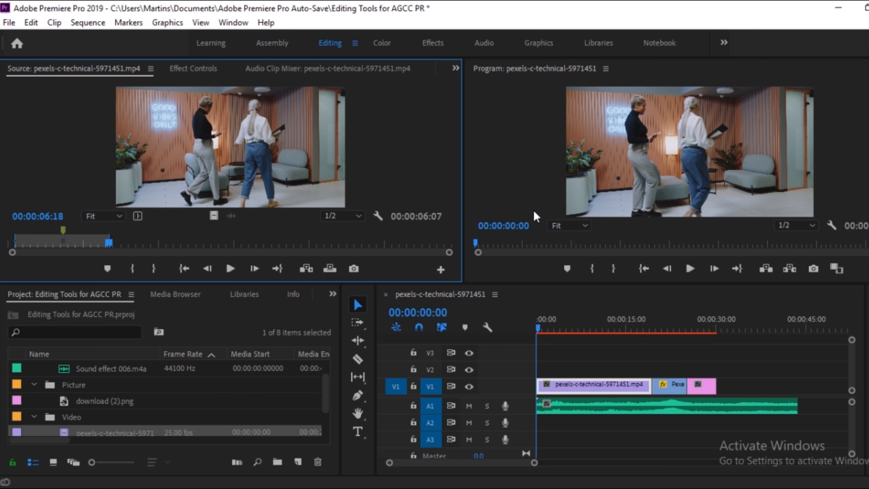
# Set the Program monitor's playback resolution to 1/8 and play the sequence's first second.
pyautogui.click(813, 226)
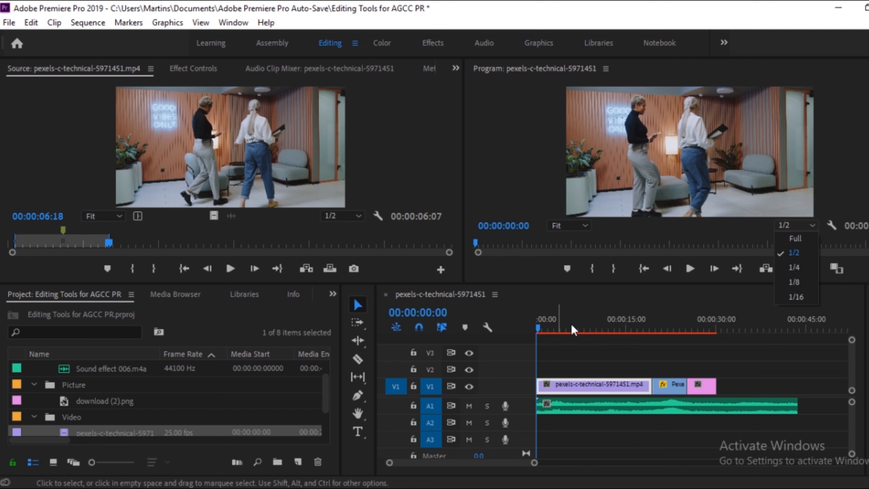
pyautogui.click(793, 282)
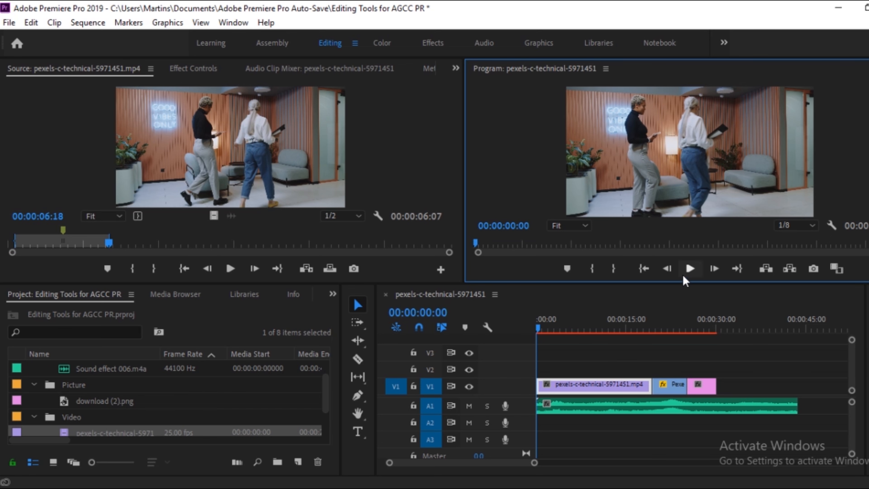
pyautogui.click(689, 272)
pyautogui.click(688, 271)
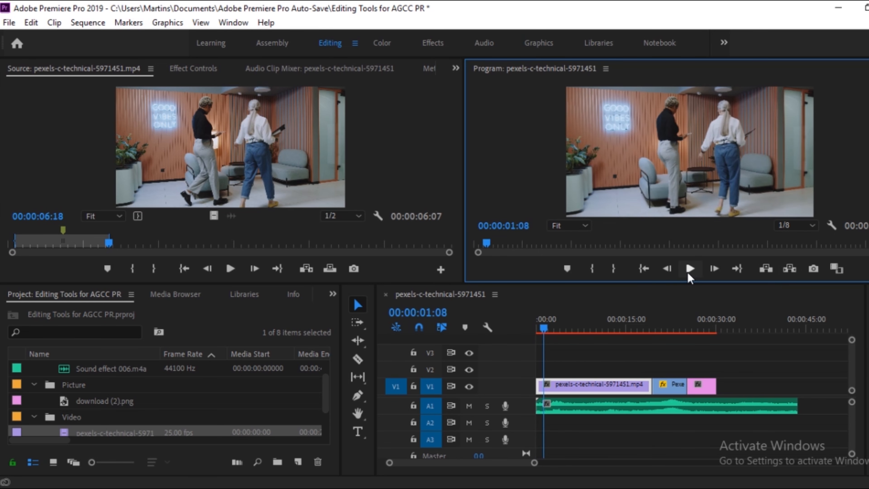
# Set the Program monitor's playback resolution to Full and play the sequence up to 00:00:11:17.
pyautogui.click(786, 227)
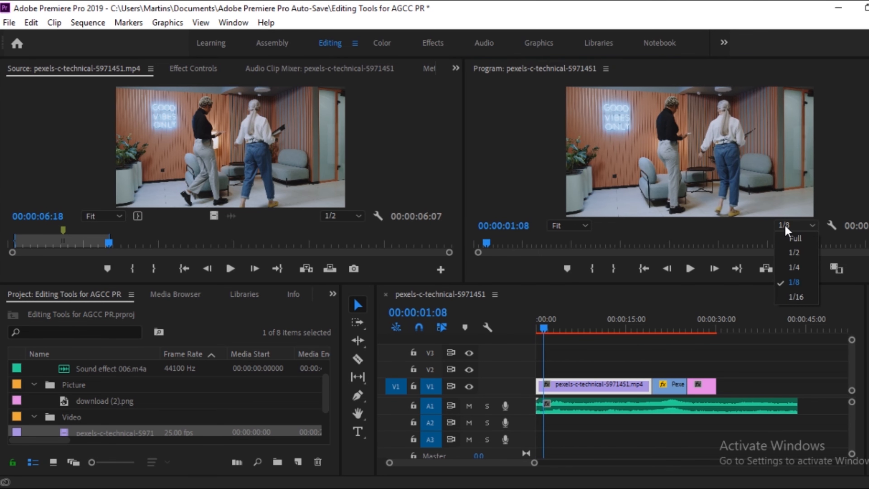
pyautogui.click(793, 242)
pyautogui.click(690, 269)
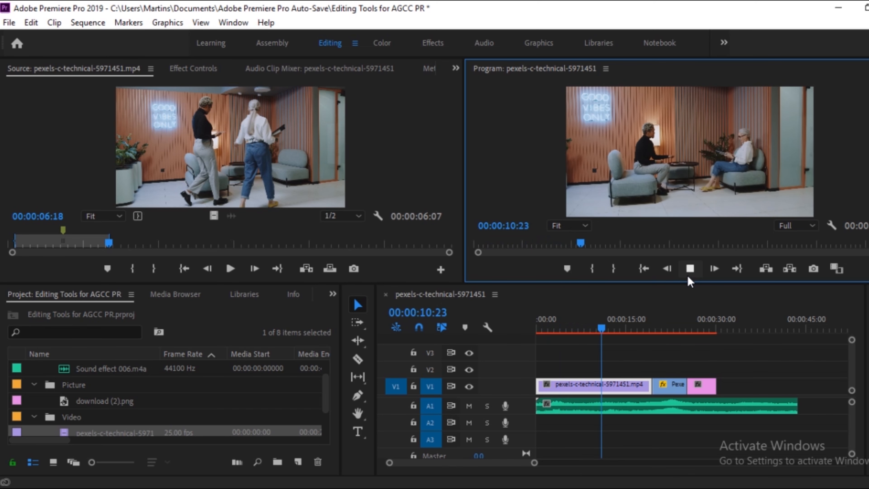
pyautogui.click(690, 270)
pyautogui.click(785, 226)
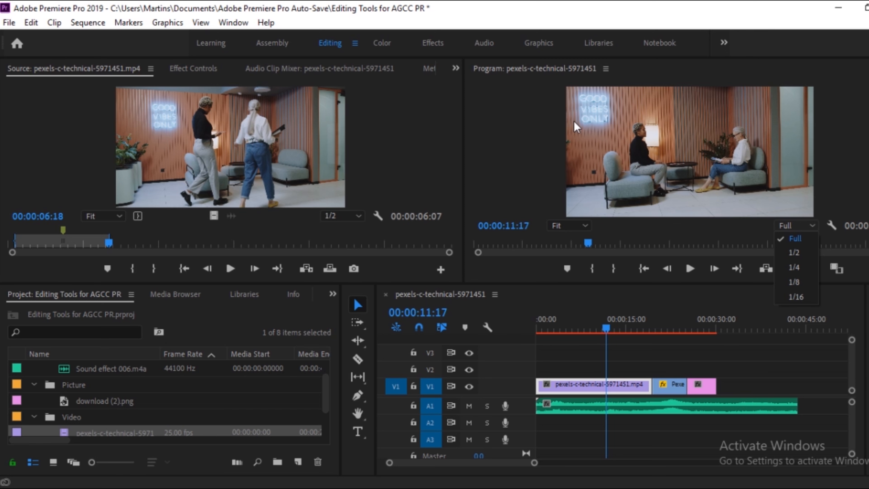
# Set the Program monitor's zoom level to 100% and examine different parts of the enlarged frame.
pyautogui.click(572, 226)
pyautogui.click(571, 225)
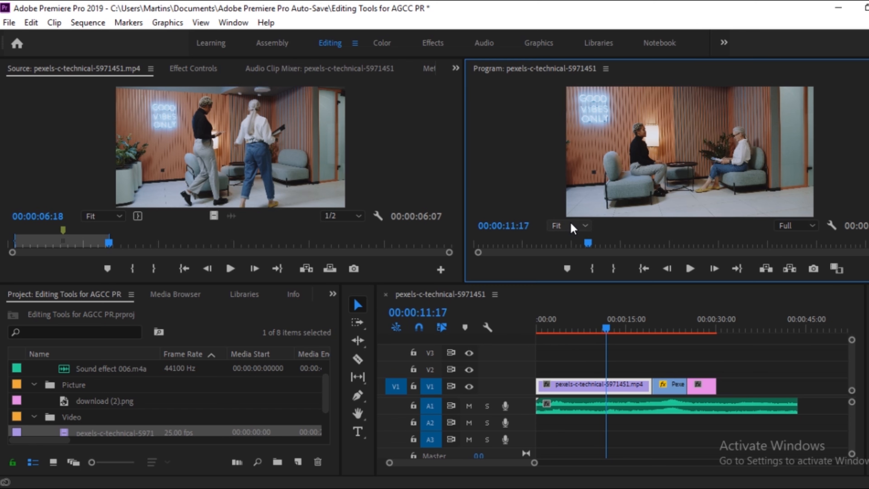
pyautogui.click(585, 226)
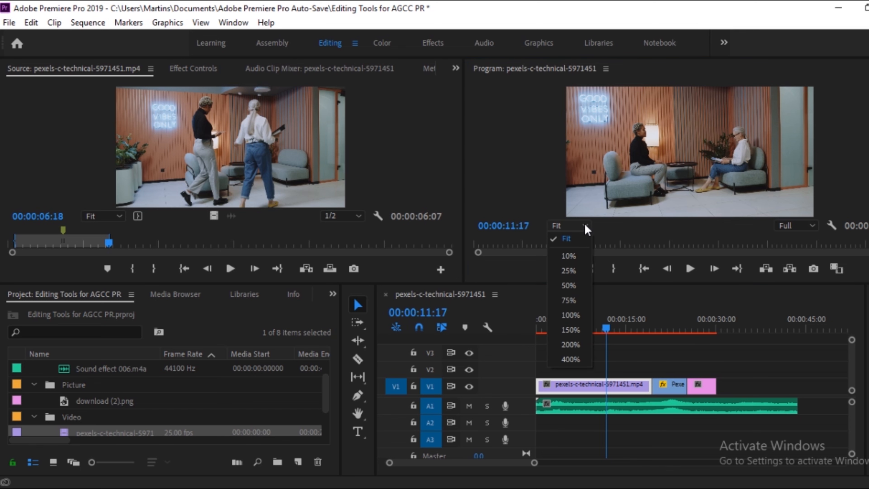
pyautogui.click(573, 318)
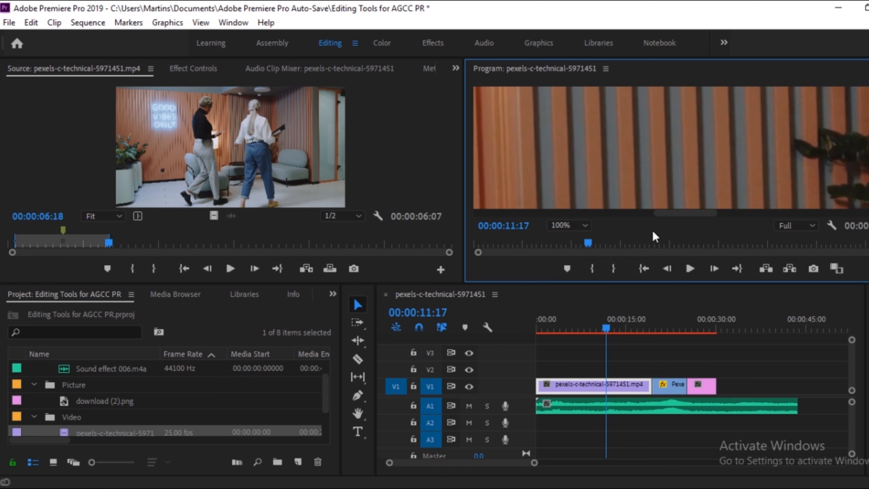
pyautogui.moveTo(681, 213); pyautogui.dragTo(584, 219)
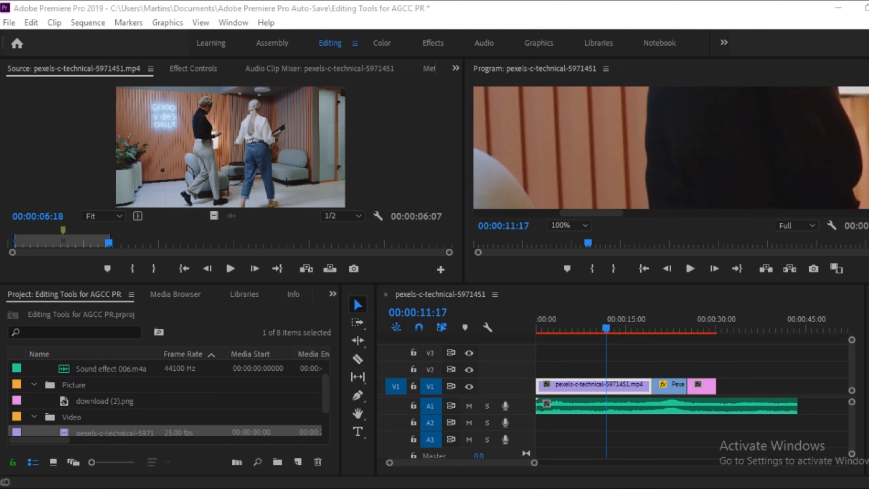
pyautogui.moveTo(867, 147); pyautogui.dragTo(675, 202)
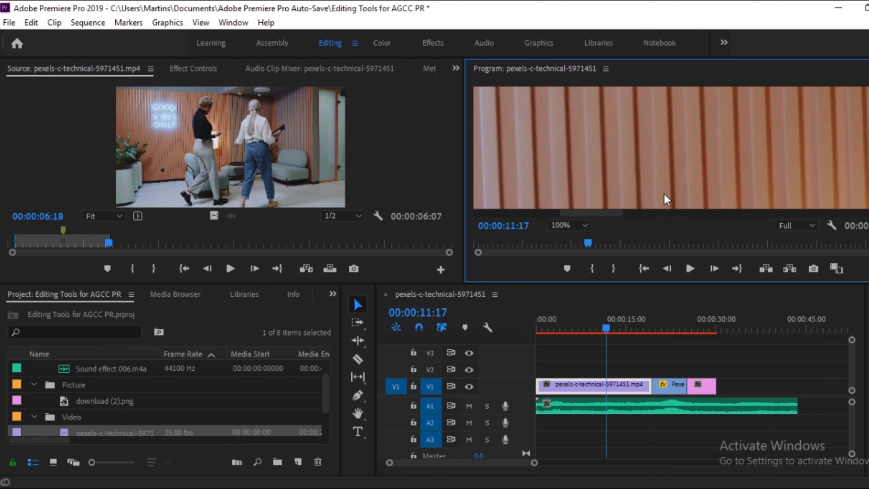
# Try the 75% and 50% Program monitor zoom levels, examine the frame up to the neon sign, and restore the zoom to Fit.
pyautogui.click(558, 225)
pyautogui.click(565, 300)
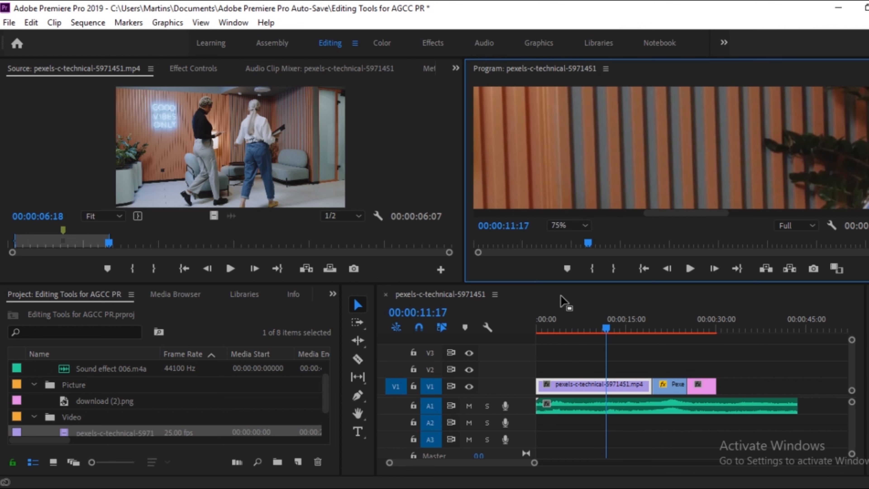
pyautogui.click(585, 225)
pyautogui.click(569, 284)
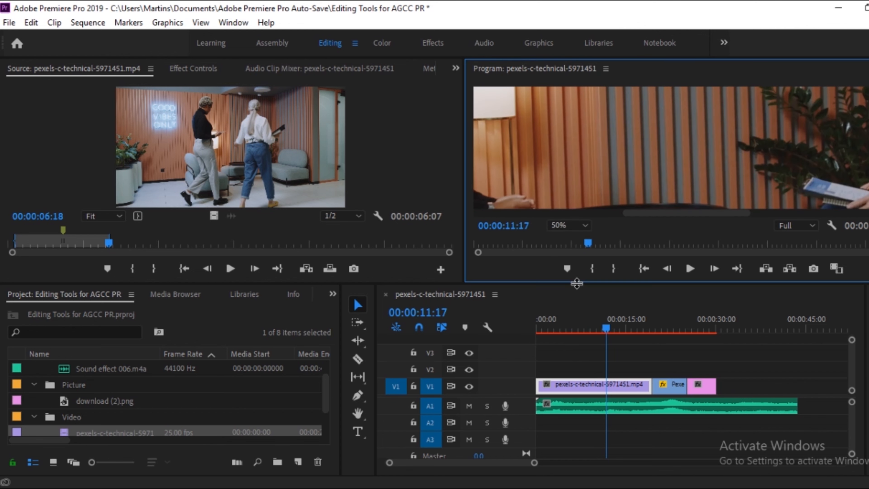
pyautogui.moveTo(700, 221); pyautogui.dragTo(634, 219)
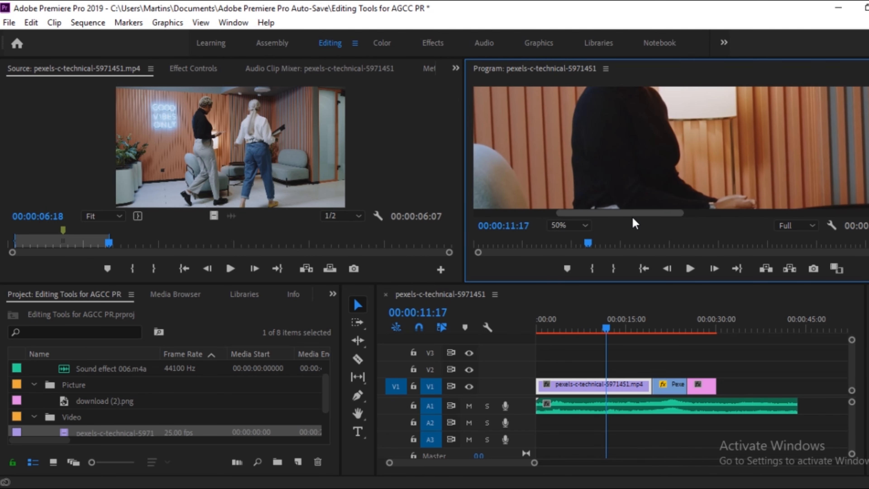
pyautogui.moveTo(868, 147); pyautogui.dragTo(868, 100)
pyautogui.moveTo(671, 220); pyautogui.dragTo(595, 220)
pyautogui.moveTo(868, 99); pyautogui.dragTo(868, 108)
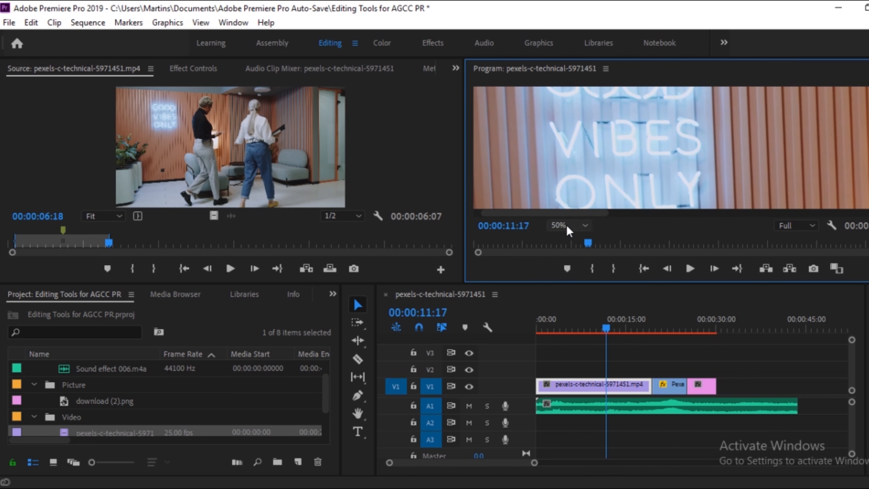
pyautogui.click(569, 230)
pyautogui.click(570, 244)
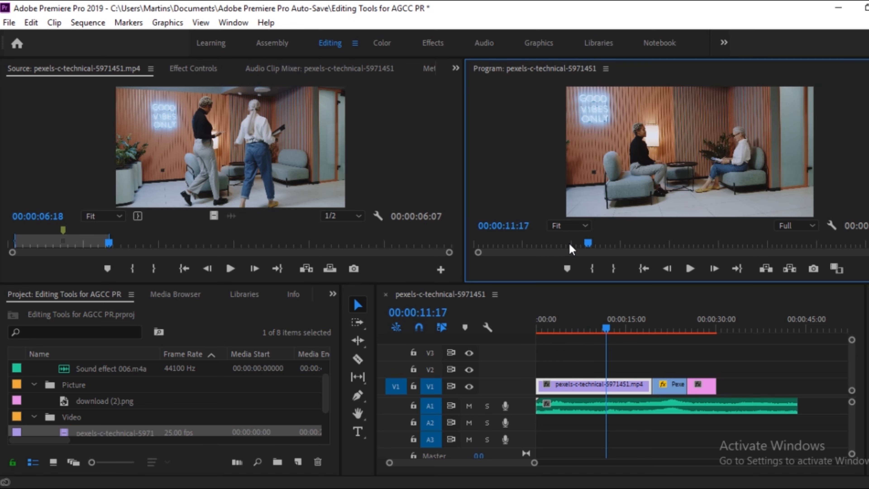